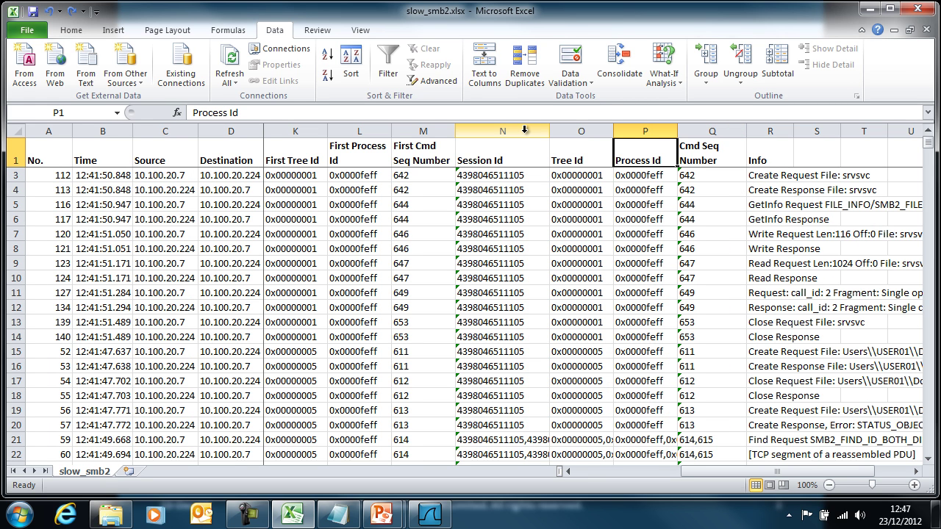
Insert a column before First Cmd Seq Number, title it "Mismatch", and select its cell in row 3.
{"action": "key", "text": "Left"}
{"action": "key", "text": "Left"}
{"action": "key", "text": "Left"}
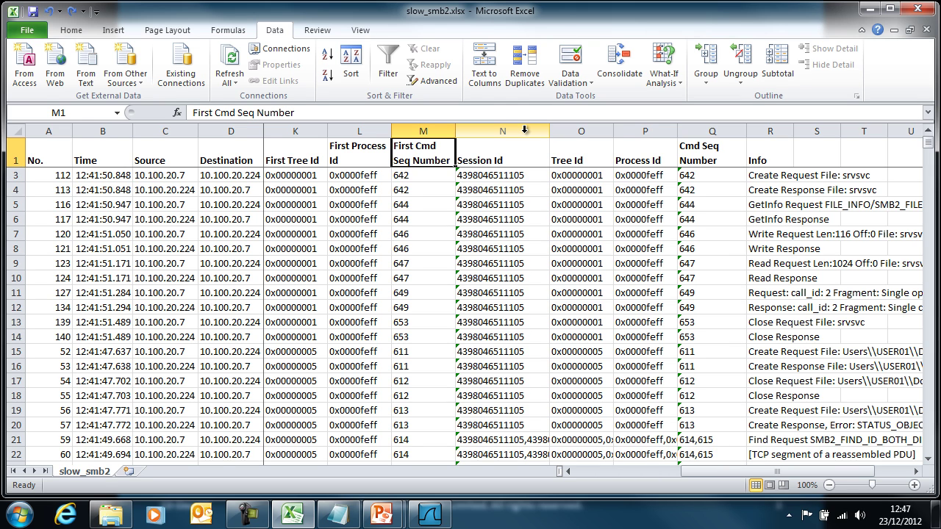
{"action": "left_click", "coordinate": [411, 128]}
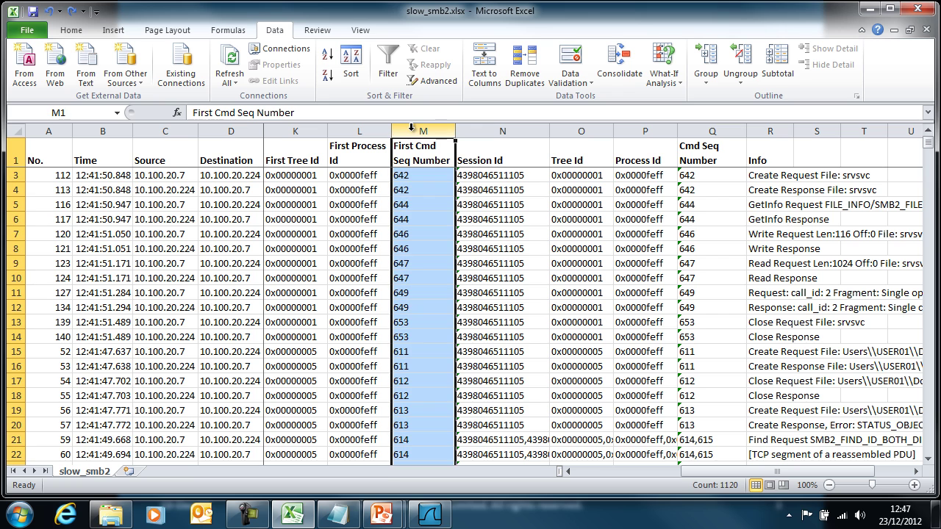
{"action": "key", "text": "ctrl+shift+plus"}
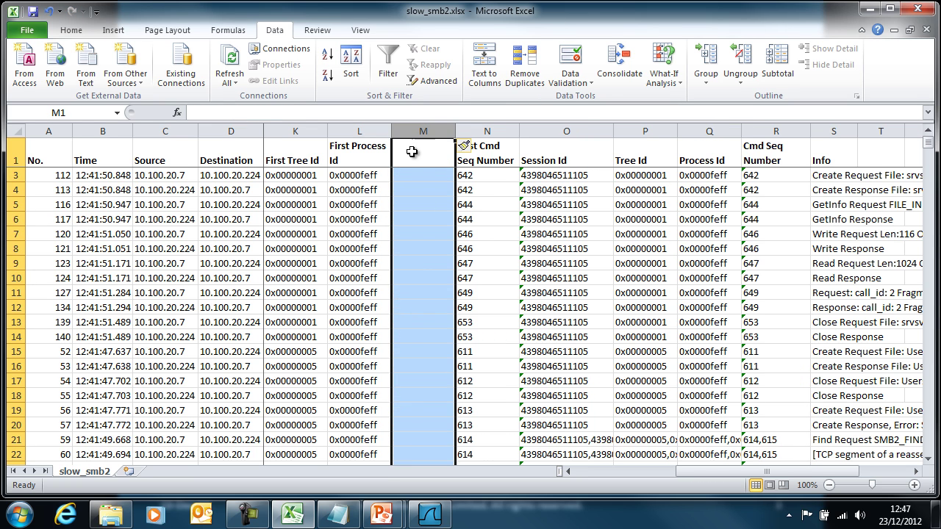
{"action": "left_click", "coordinate": [417, 159]}
{"action": "type", "text": "Mismatch"}
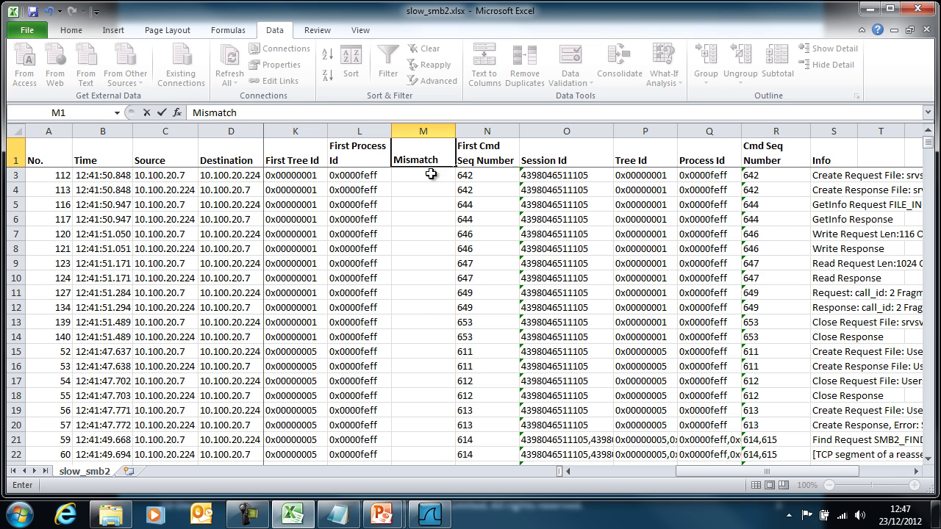
{"action": "key", "text": "Return"}
{"action": "key", "text": "Up"}
{"action": "key", "text": "Up"}
{"action": "key", "text": "Down"}
{"action": "key", "text": "Down"}
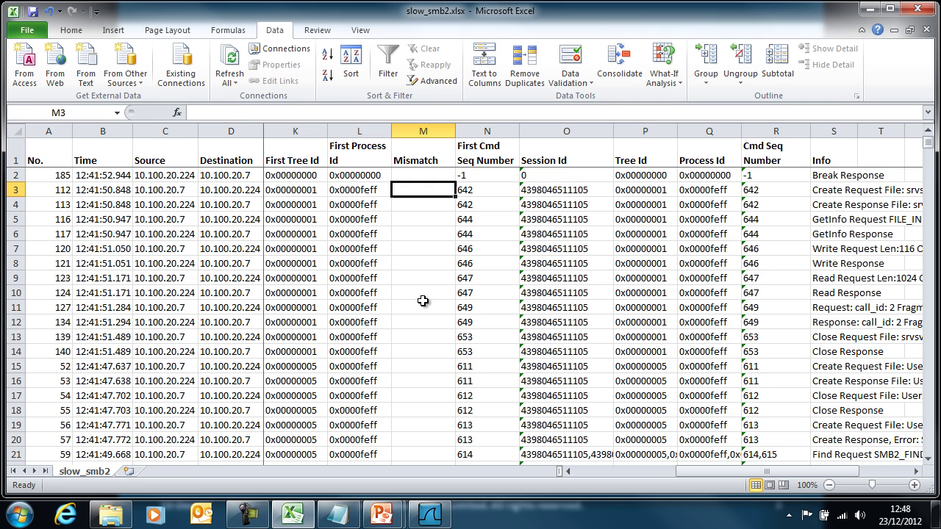
{"action": "type", "text": "=if"}
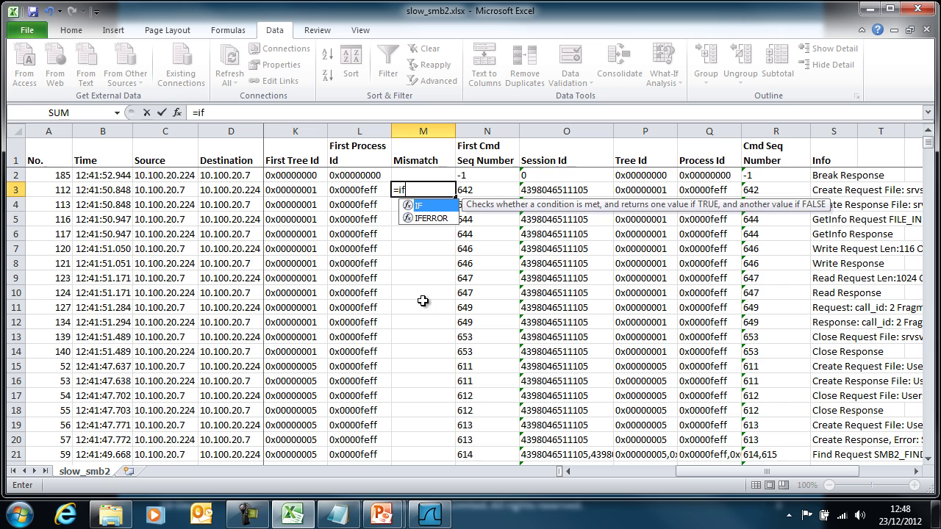
{"action": "type", "text": "(or"}
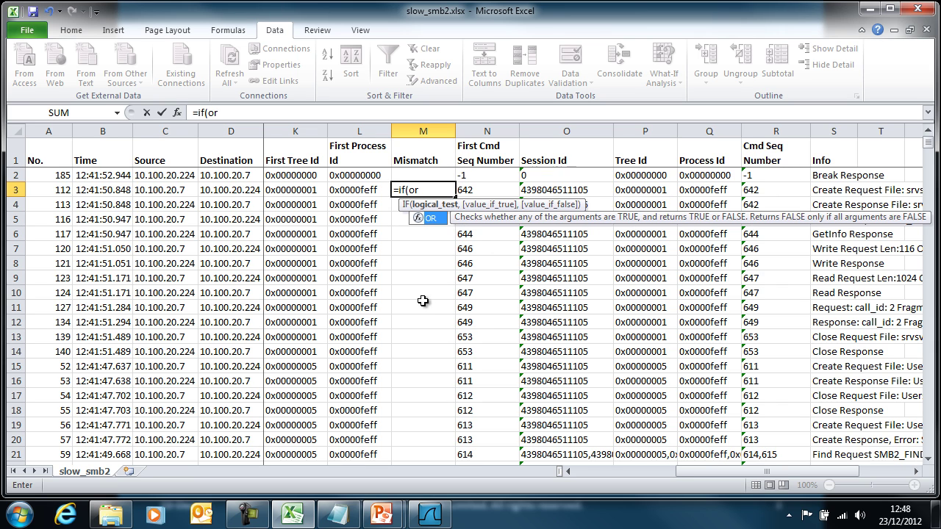
{"action": "type", "text": "("}
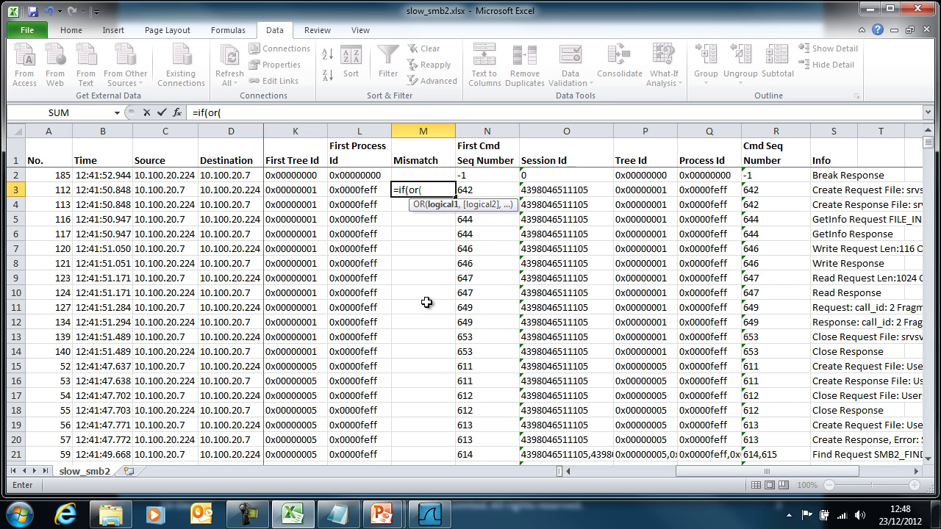
{"action": "left_click", "coordinate": [482, 190]}
{"action": "type", "text": "="}
{"action": "left_click", "coordinate": [482, 173]}
{"action": "type", "text": ","}
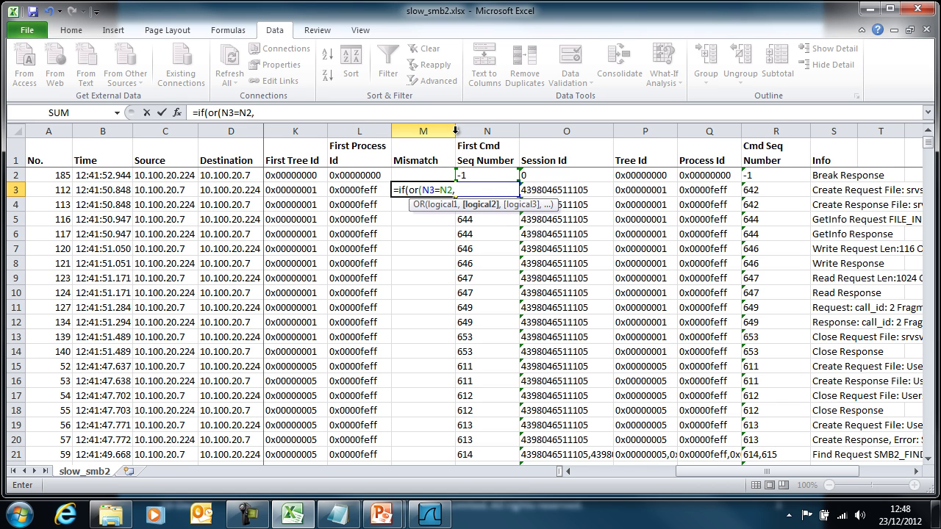
{"action": "key", "text": "Escape"}
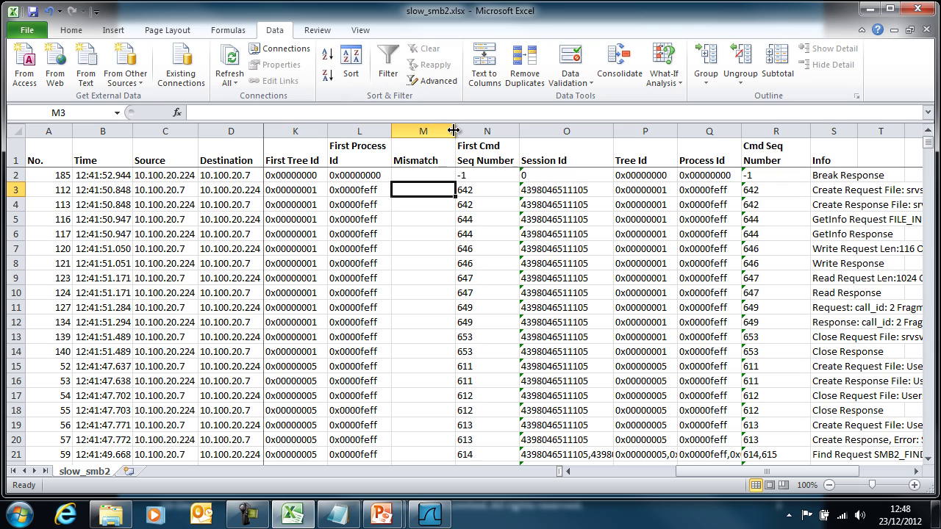
Widen the Mismatch column and enter =IF(OR(N3=N2,N3=N4),"","Mismatch") in cell M3.
{"action": "left_click_drag", "start_coordinate": [456, 131], "coordinate": [508, 131]}
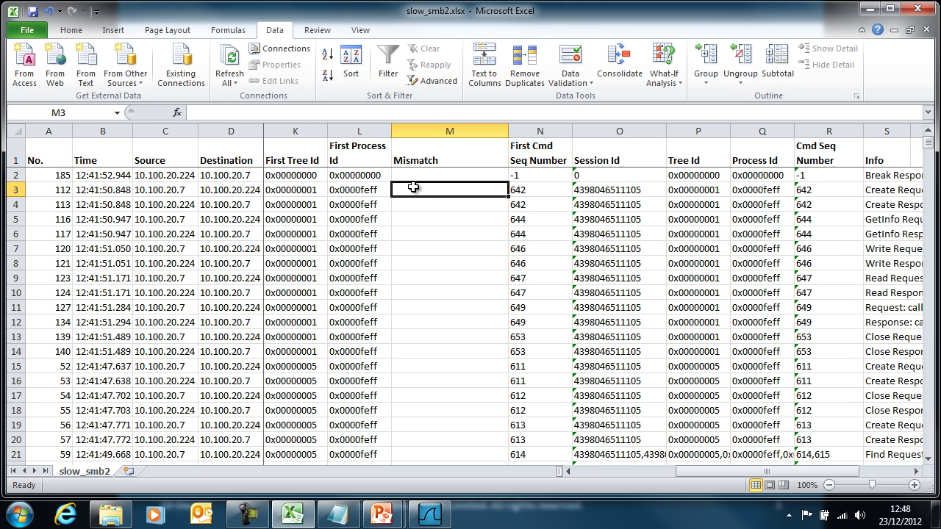
{"action": "type", "text": "=if"}
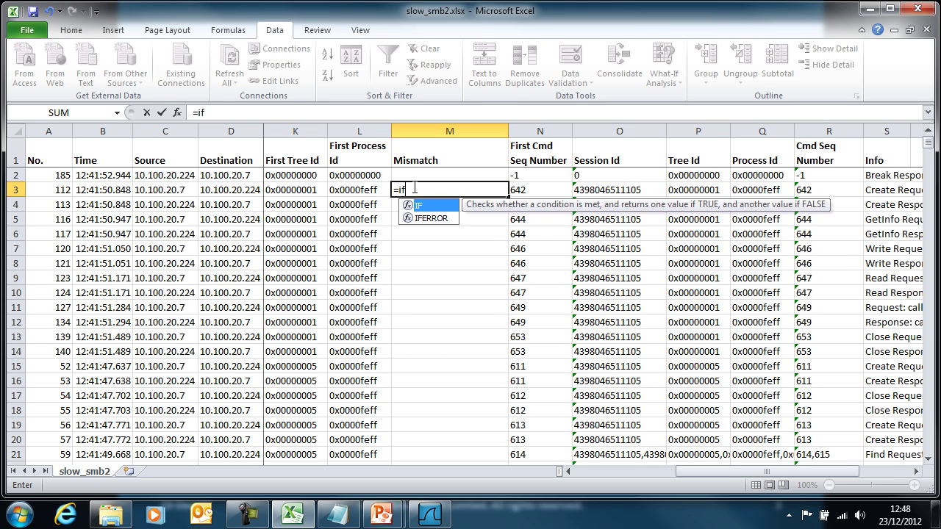
{"action": "type", "text": "(or"}
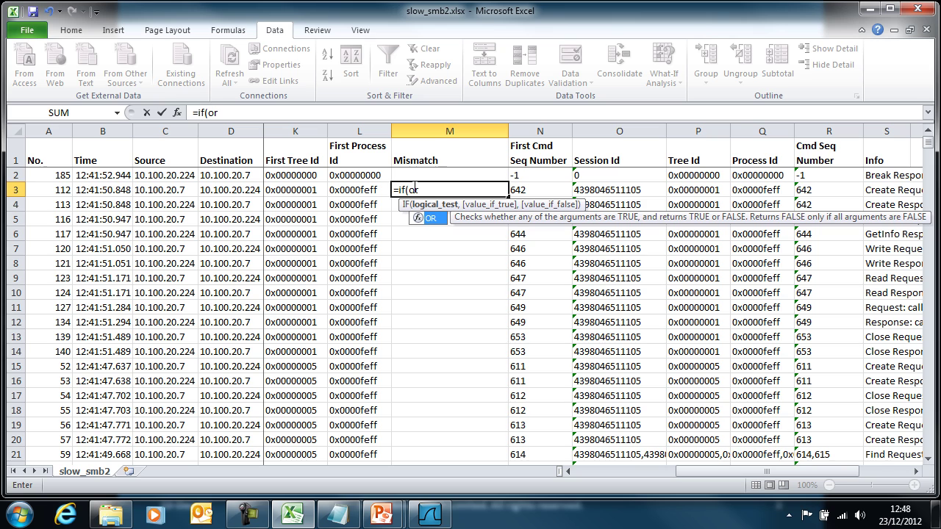
{"action": "type", "text": "("}
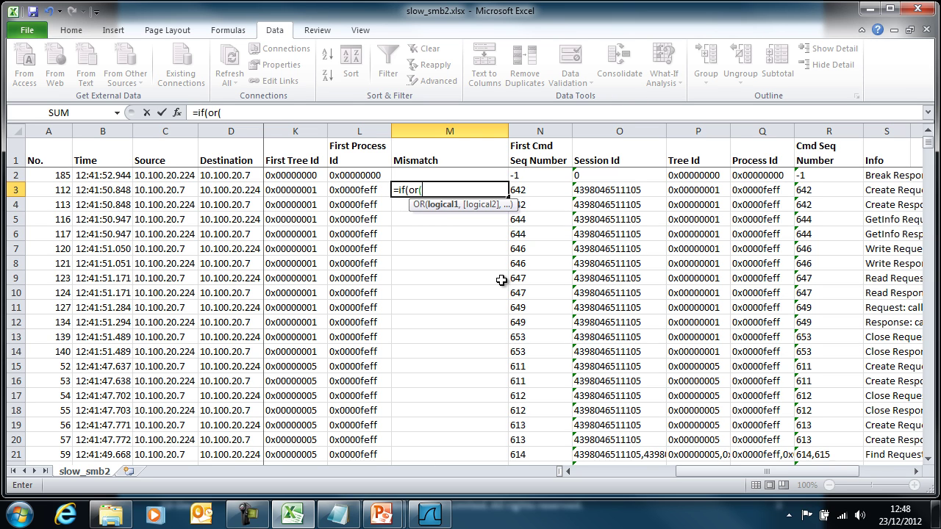
{"action": "left_click", "coordinate": [529, 192]}
{"action": "type", "text": "="}
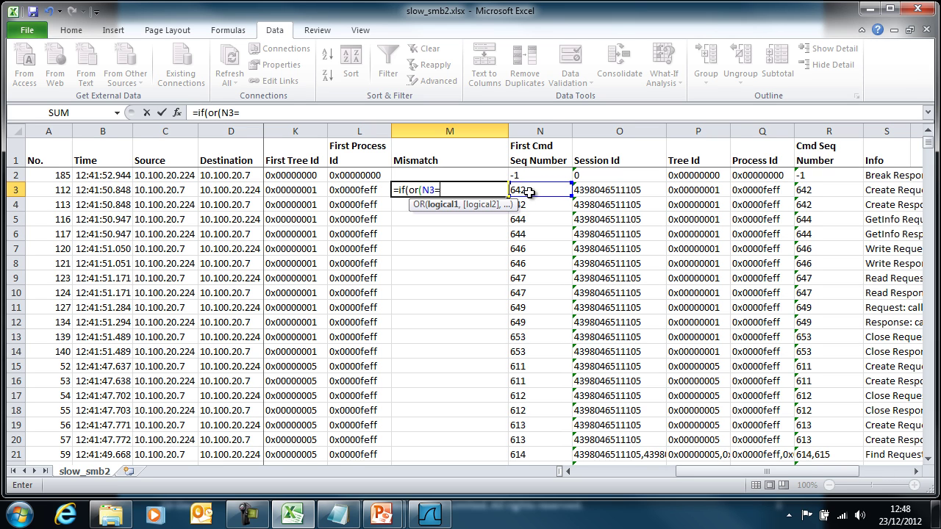
{"action": "left_click", "coordinate": [530, 174]}
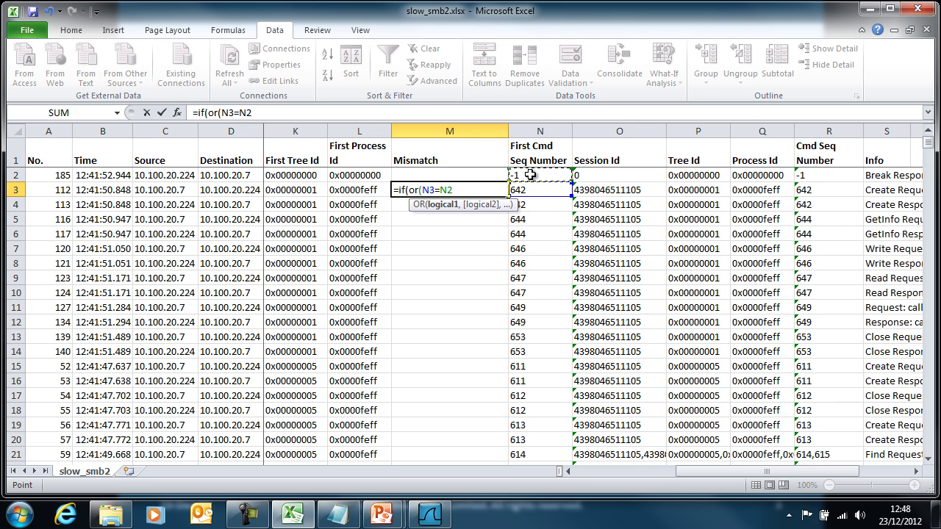
{"action": "type", "text": ","}
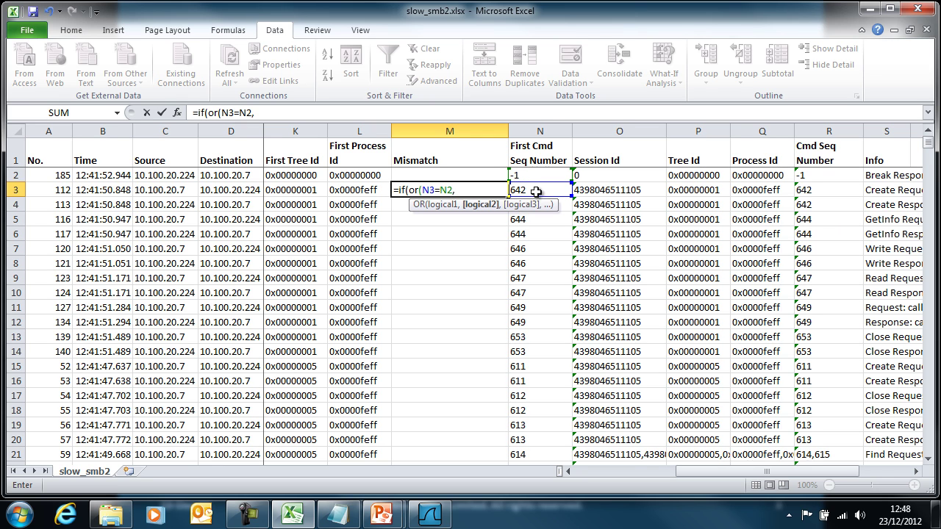
{"action": "left_click", "coordinate": [536, 191]}
{"action": "type", "text": "="}
{"action": "left_click", "coordinate": [564, 206]}
{"action": "type", "text": "),"}
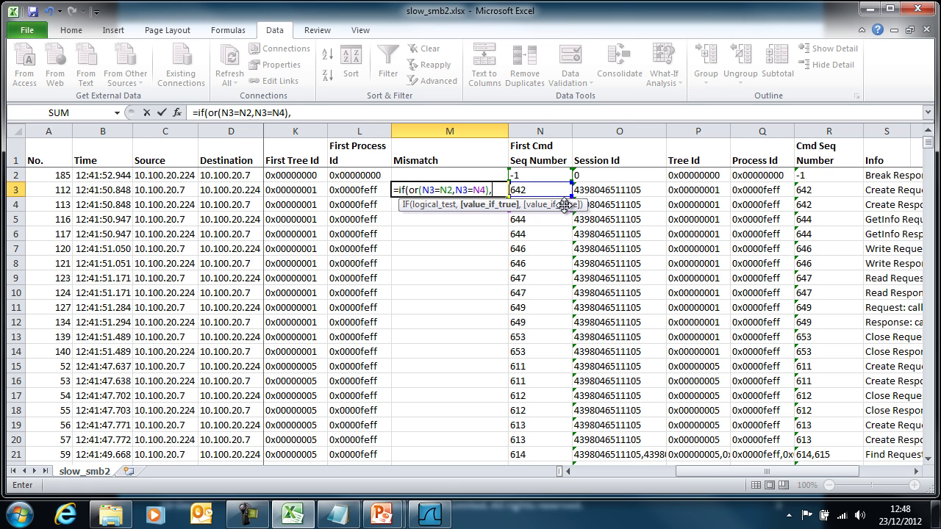
{"action": "type", "text": "\"\","}
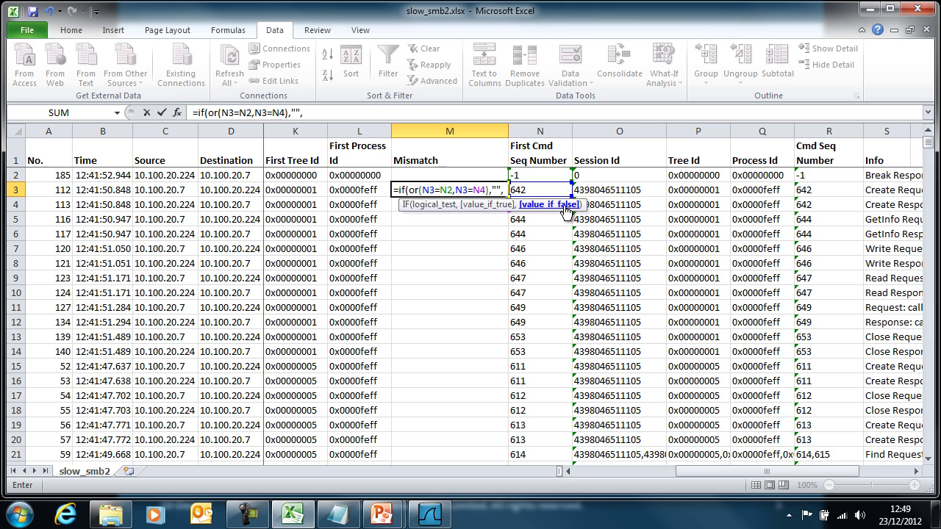
{"action": "type", "text": "\"Mismatch\")"}
{"action": "key", "text": "Return"}
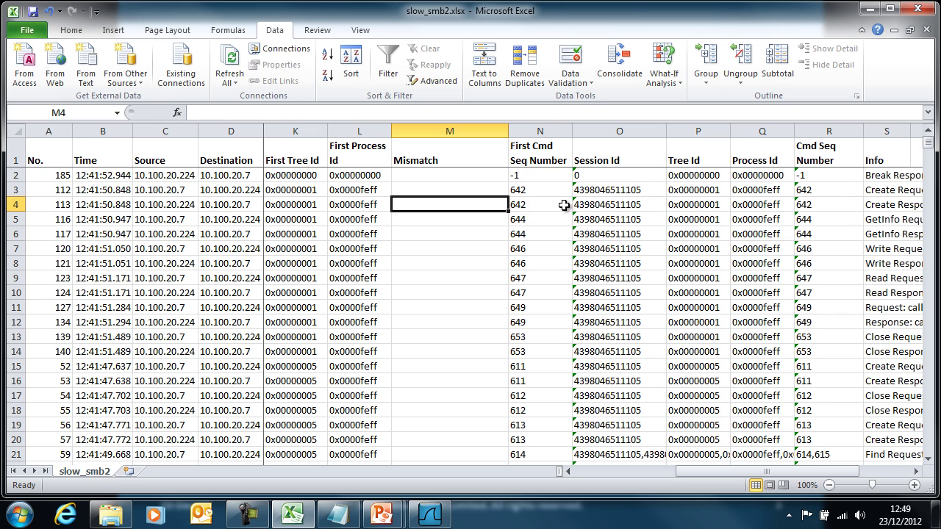
Fill the formula in M3 down the rest of the Mismatch column.
{"action": "left_click", "coordinate": [450, 190]}
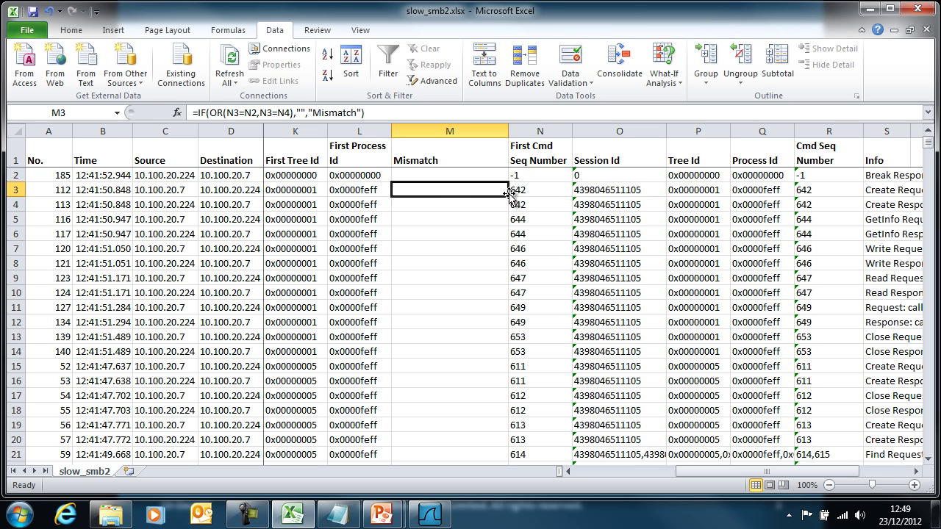
{"action": "double_click", "coordinate": [508, 195]}
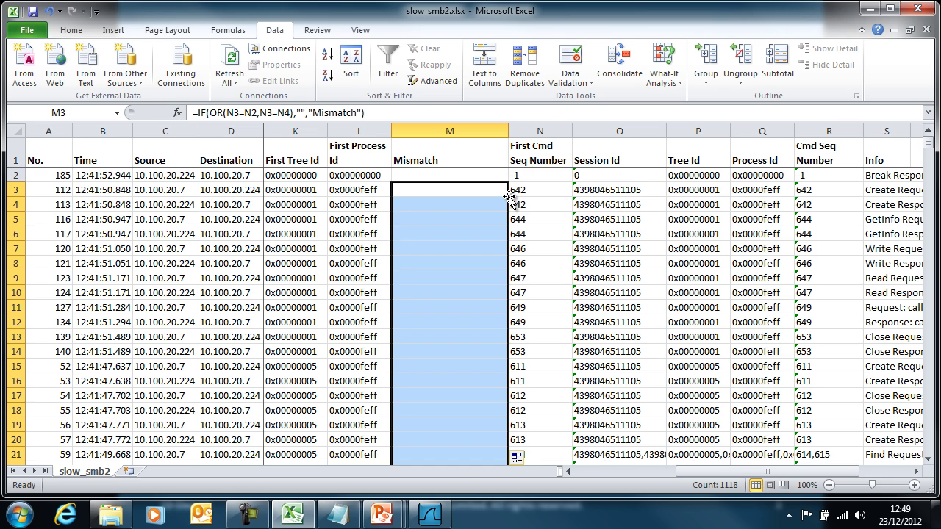
Look down the Mismatch column for flagged rows and select the flagged cell M449.
{"action": "left_click", "coordinate": [438, 231]}
{"action": "key", "text": "Page_Down"}
{"action": "key", "text": "Page_Down"}
{"action": "key", "text": "Page_Down"}
{"action": "key", "text": "Page_Down"}
{"action": "key", "text": "Page_Down"}
{"action": "key", "text": "Page_Down"}
{"action": "key", "text": "Page_Down"}
{"action": "key", "text": "Page_Down"}
{"action": "key", "text": "Page_Down"}
{"action": "key", "text": "Page_Down"}
{"action": "key", "text": "Page_Down"}
{"action": "key", "text": "Page_Down"}
{"action": "key", "text": "Page_Down"}
{"action": "key", "text": "Page_Down"}
{"action": "key", "text": "Page_Down"}
{"action": "key", "text": "Page_Down"}
{"action": "key", "text": "Page_Down"}
{"action": "key", "text": "Page_Down"}
{"action": "key", "text": "Page_Down"}
{"action": "key", "text": "Page_Down"}
{"action": "key", "text": "Page_Down"}
{"action": "key", "text": "Page_Down"}
{"action": "key", "text": "Page_Down"}
{"action": "key", "text": "Page_Up"}
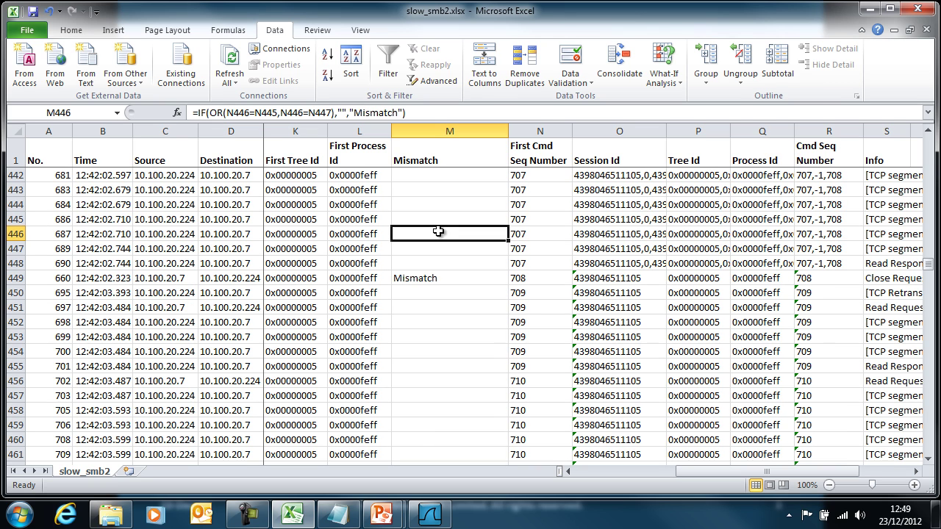
{"action": "key", "text": "Down"}
{"action": "key", "text": "Down"}
{"action": "key", "text": "Down"}
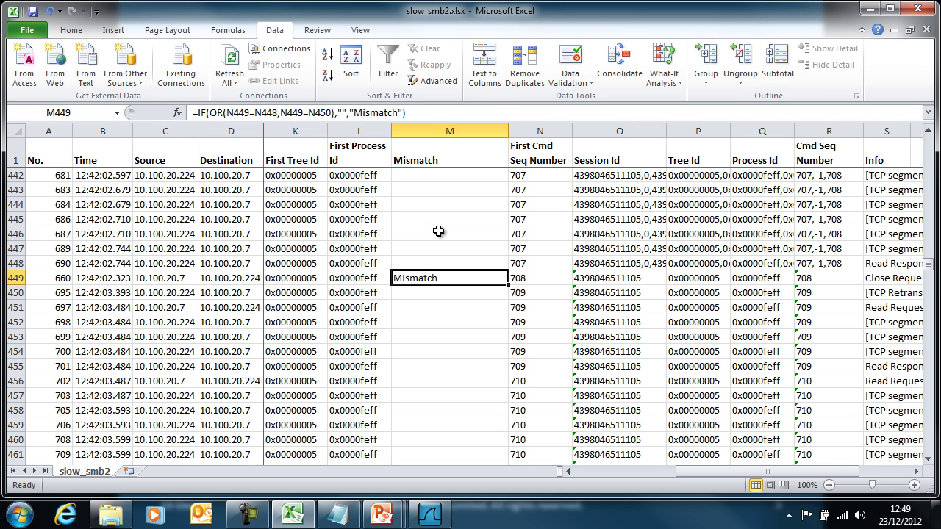
Examine the first command sequence number in row 449 and the ID and Cmd Seq Number entries in row 448.
{"action": "key", "text": "Right"}
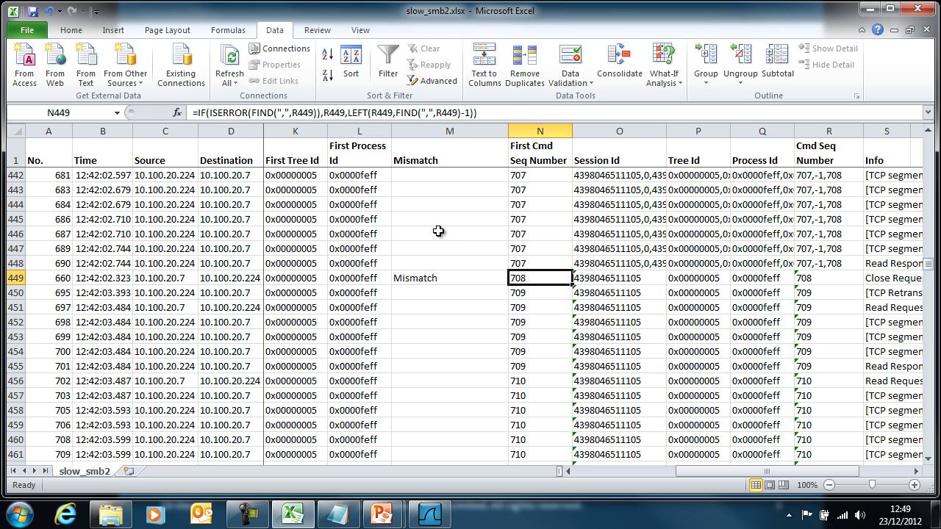
{"action": "key", "text": "Up"}
{"action": "key", "text": "Right"}
{"action": "key", "text": "Right"}
{"action": "key", "text": "Right"}
{"action": "key", "text": "Right"}
{"action": "key", "text": "Right"}
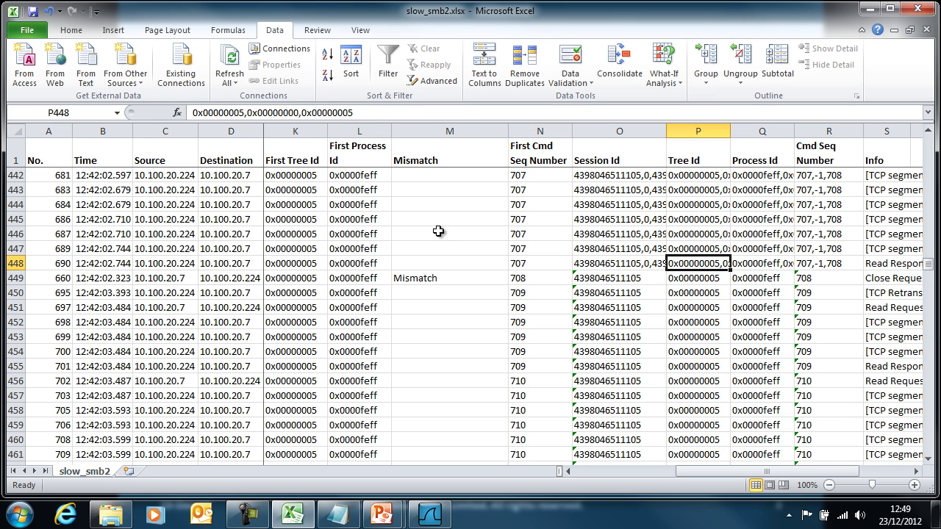
{"action": "key", "text": "Left"}
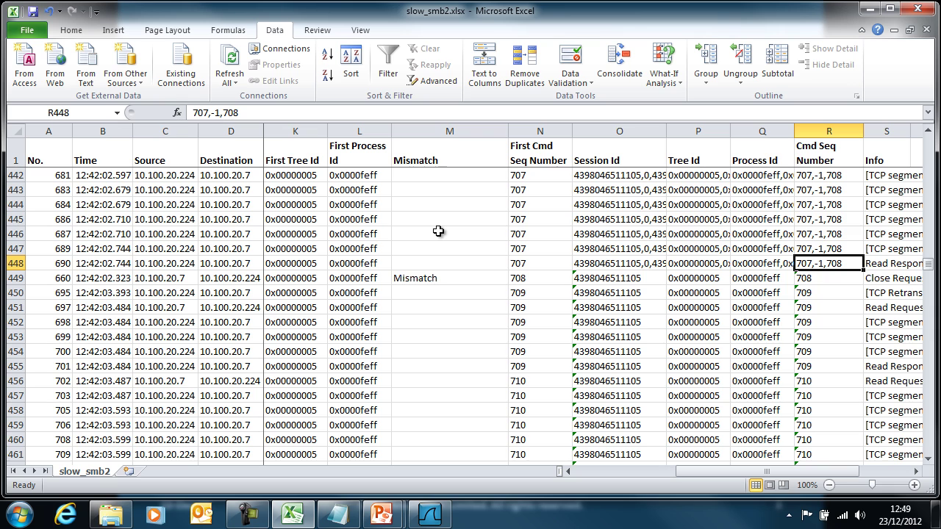
Insert a blank row at row 450, directly below the mismatched row 449.
{"action": "left_click", "coordinate": [13, 292]}
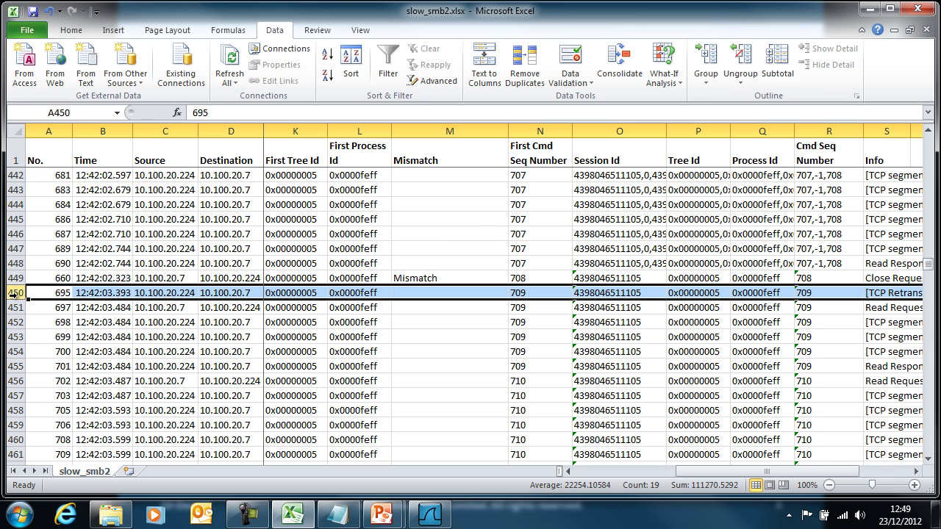
{"action": "key", "text": "alt"}
{"action": "key", "text": "i"}
{"action": "key", "text": "r"}
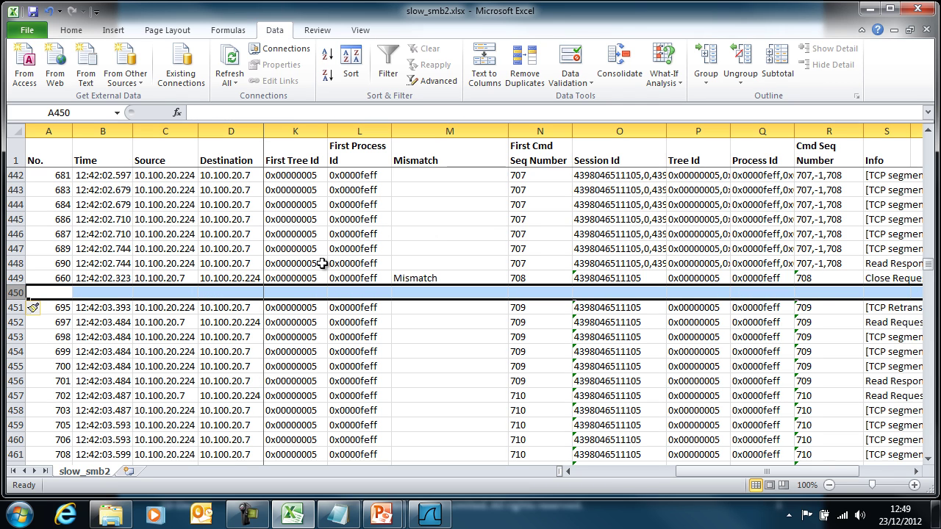
Copy the whole of row 448 (packet 690) into the blank row 450.
{"action": "left_click", "coordinate": [49, 264]}
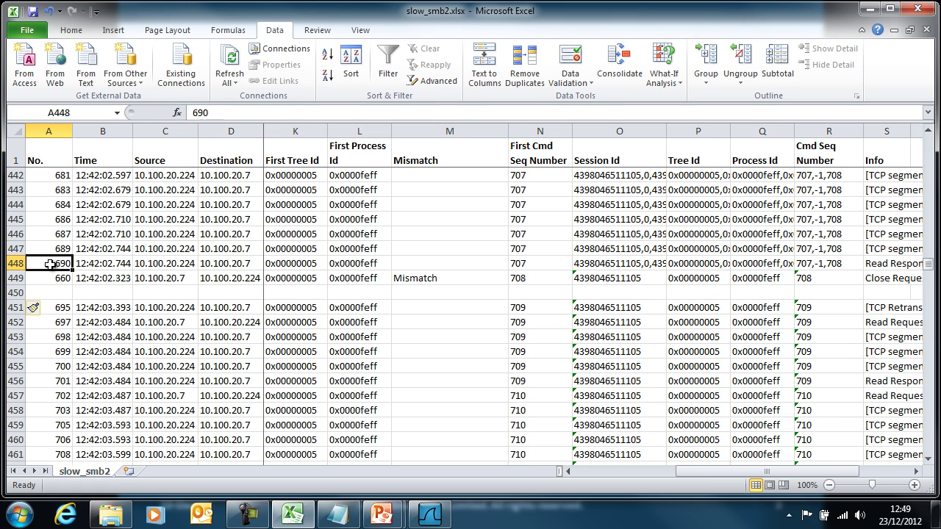
{"action": "key", "text": "End"}
{"action": "left_click", "coordinate": [13, 263]}
{"action": "key", "text": "ctrl+c"}
{"action": "key", "text": "Down"}
{"action": "key", "text": "Down"}
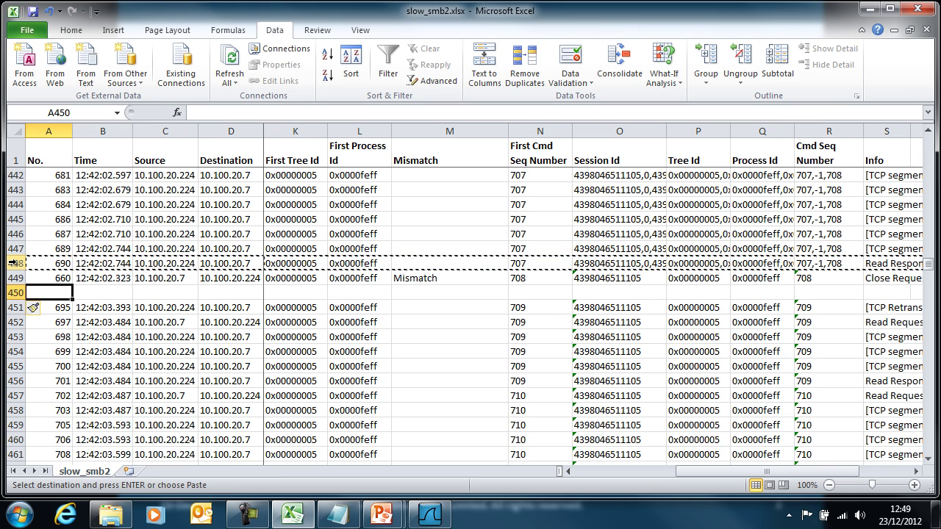
{"action": "key", "text": "Return"}
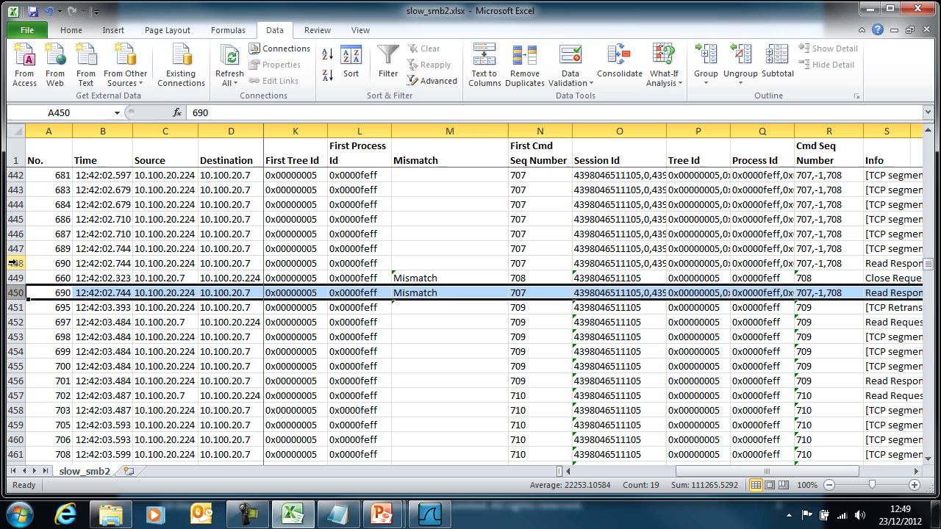
Trim the Cmd Seq Number in cell R450 to just 708.
{"action": "left_click", "coordinate": [822, 293]}
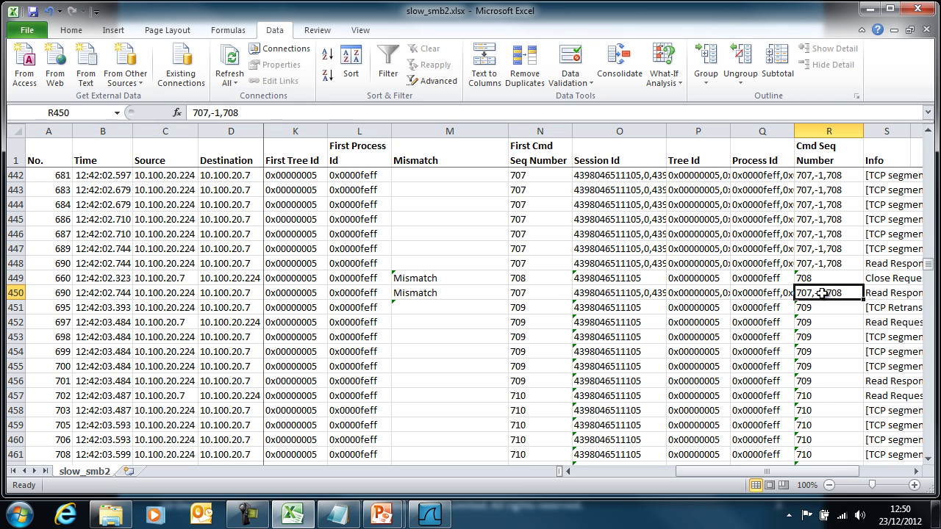
{"action": "left_click", "coordinate": [212, 113]}
{"action": "key", "text": "BackSpace"}
{"action": "key", "text": "BackSpace"}
{"action": "key", "text": "BackSpace"}
{"action": "key", "text": "BackSpace"}
{"action": "key", "text": "BackSpace"}
{"action": "key", "text": "BackSpace"}
{"action": "key", "text": "BackSpace"}
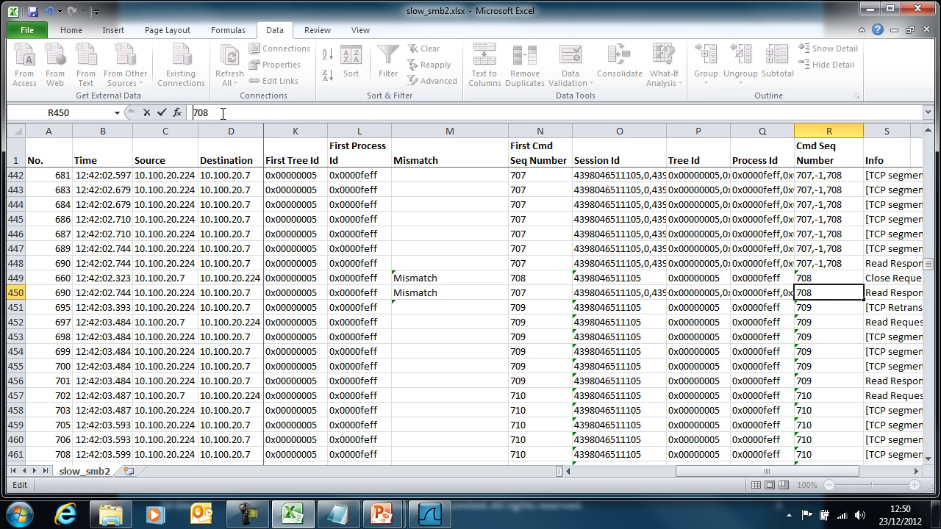
{"action": "left_click", "coordinate": [746, 294]}
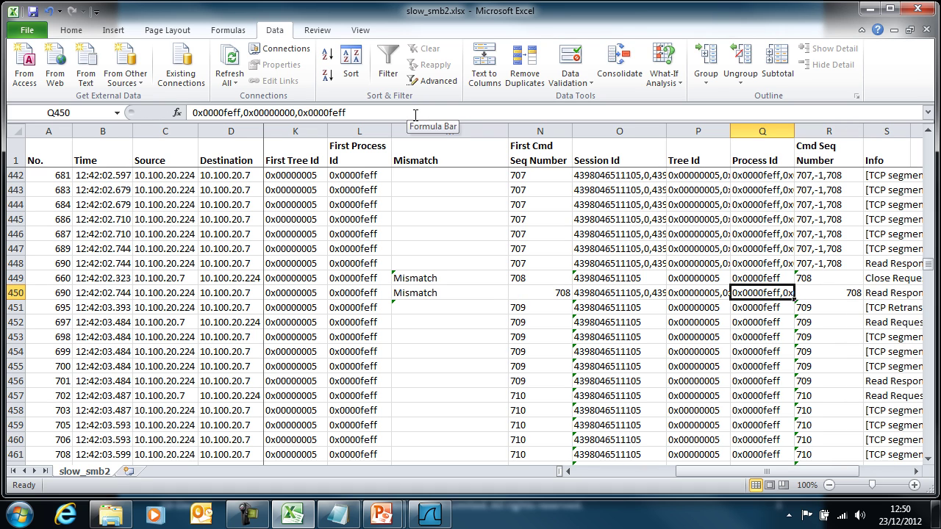
Trim the Process Id in cell Q450 to the single value 0x0000feff.
{"action": "left_click", "coordinate": [415, 115]}
{"action": "key", "text": "BackSpace"}
{"action": "key", "text": "BackSpace"}
{"action": "key", "text": "BackSpace"}
{"action": "key", "text": "BackSpace"}
{"action": "key", "text": "BackSpace"}
{"action": "key", "text": "BackSpace"}
{"action": "key", "text": "BackSpace"}
{"action": "key", "text": "BackSpace"}
{"action": "key", "text": "BackSpace"}
{"action": "key", "text": "BackSpace"}
{"action": "key", "text": "BackSpace"}
{"action": "key", "text": "BackSpace"}
{"action": "key", "text": "BackSpace"}
{"action": "key", "text": "BackSpace"}
{"action": "key", "text": "BackSpace"}
{"action": "key", "text": "BackSpace"}
{"action": "key", "text": "BackSpace"}
{"action": "key", "text": "BackSpace"}
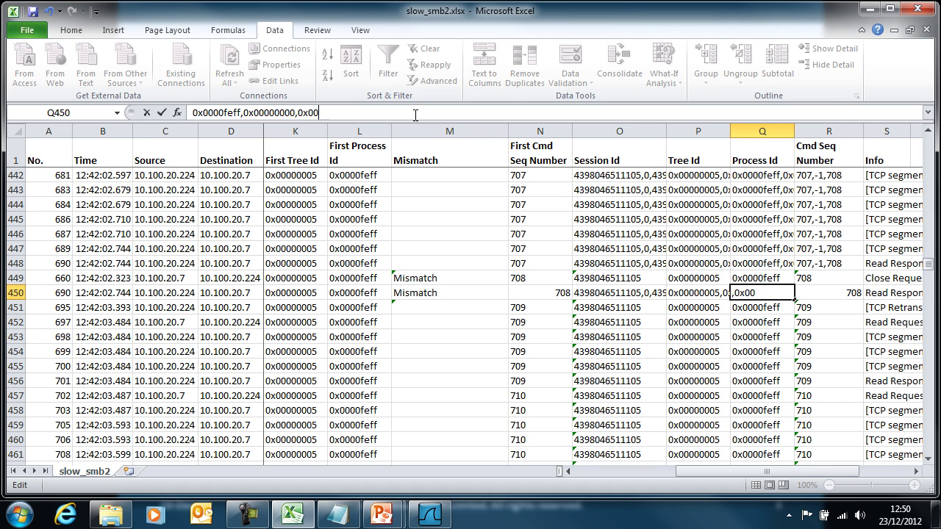
{"action": "key", "text": "BackSpace"}
{"action": "key", "text": "BackSpace"}
{"action": "key", "text": "BackSpace"}
{"action": "key", "text": "BackSpace"}
{"action": "key", "text": "Return"}
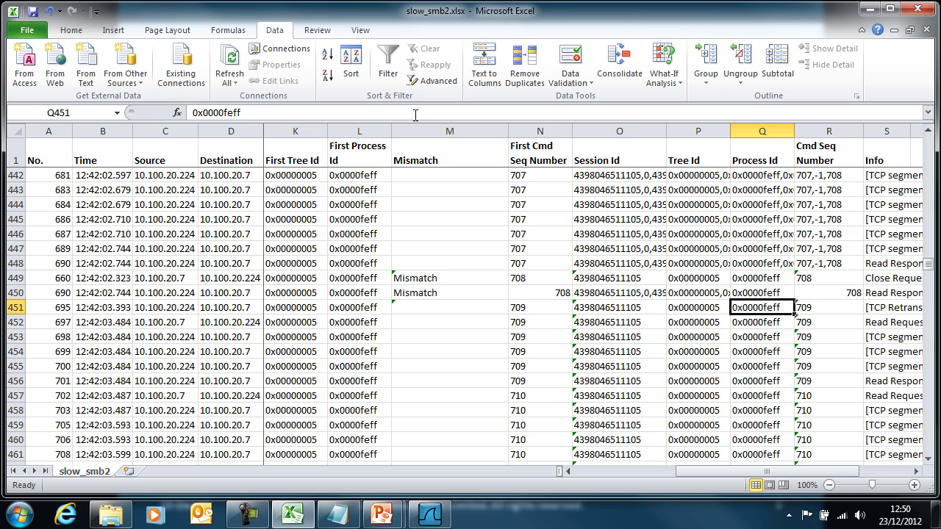
Trim the Tree Id in cell P450 to the single value 0x00000005.
{"action": "left_click", "coordinate": [709, 293]}
{"action": "left_click", "coordinate": [380, 113]}
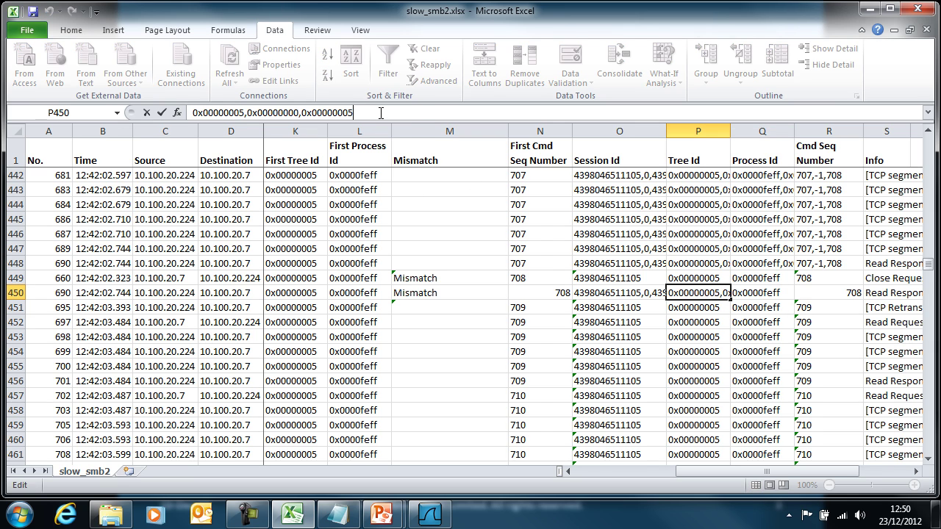
{"action": "key", "text": "BackSpace"}
{"action": "key", "text": "BackSpace"}
{"action": "key", "text": "BackSpace"}
{"action": "key", "text": "BackSpace"}
{"action": "key", "text": "BackSpace"}
{"action": "key", "text": "BackSpace"}
{"action": "key", "text": "BackSpace"}
{"action": "key", "text": "BackSpace"}
{"action": "key", "text": "BackSpace"}
{"action": "key", "text": "BackSpace"}
{"action": "key", "text": "BackSpace"}
{"action": "key", "text": "BackSpace"}
{"action": "key", "text": "BackSpace"}
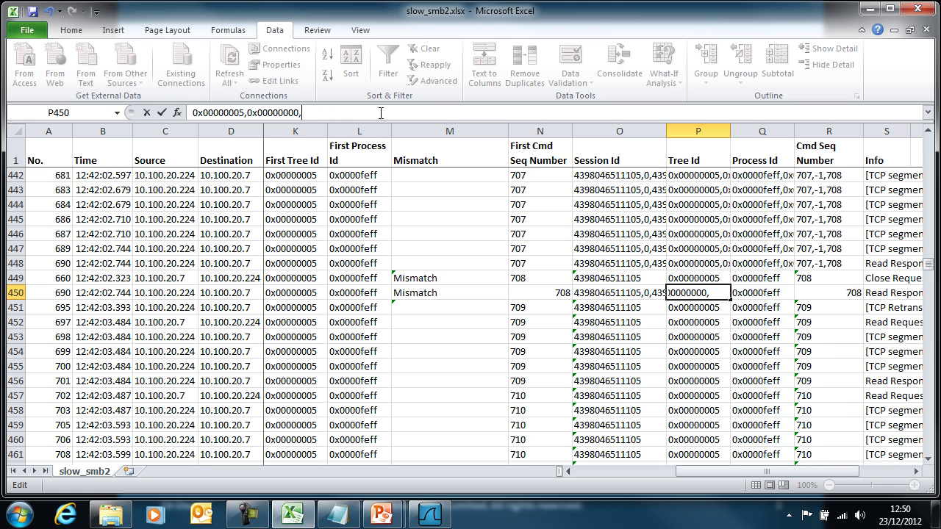
{"action": "key", "text": "BackSpace"}
{"action": "key", "text": "BackSpace"}
{"action": "key", "text": "BackSpace"}
{"action": "key", "text": "BackSpace"}
{"action": "key", "text": "BackSpace"}
{"action": "key", "text": "BackSpace"}
{"action": "key", "text": "BackSpace"}
{"action": "key", "text": "BackSpace"}
{"action": "key", "text": "BackSpace"}
{"action": "key", "text": "Return"}
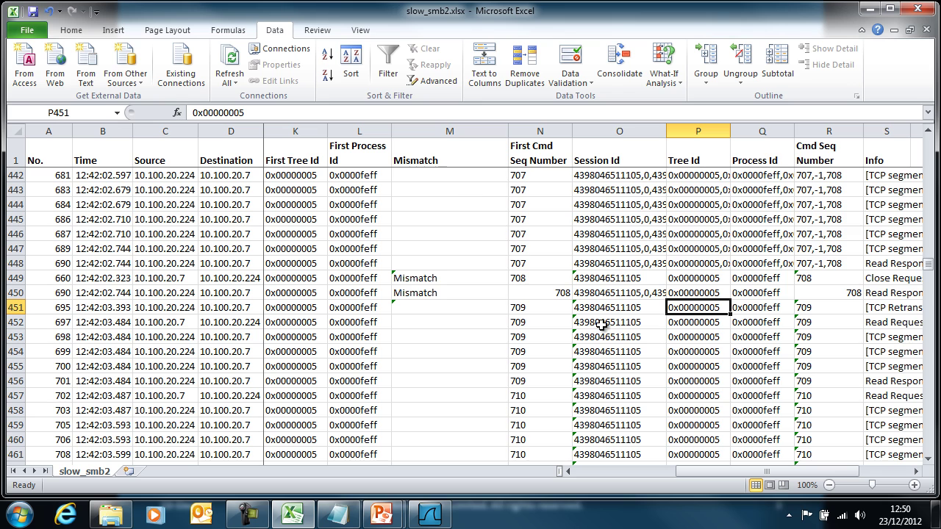
{"action": "left_click", "coordinate": [619, 293]}
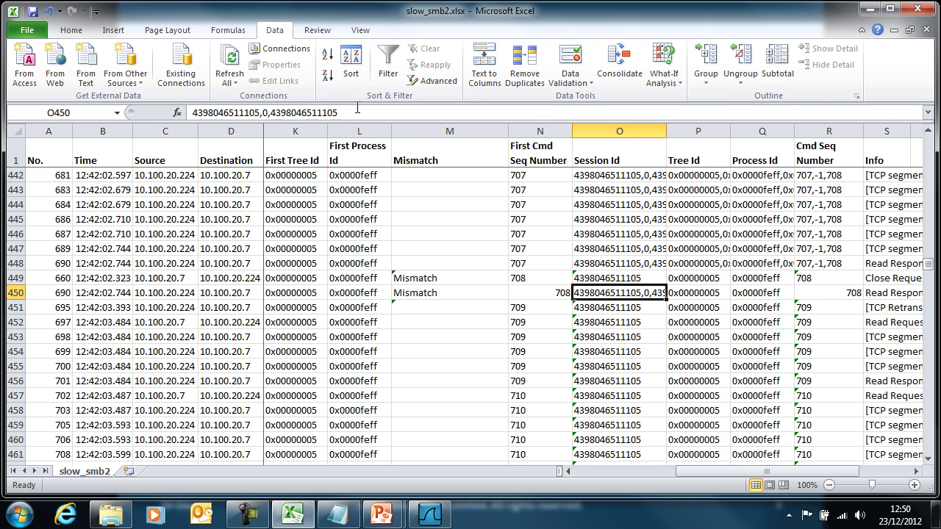
{"action": "left_click", "coordinate": [357, 112]}
{"action": "key", "text": "BackSpace"}
{"action": "key", "text": "BackSpace"}
{"action": "key", "text": "BackSpace"}
{"action": "key", "text": "BackSpace"}
{"action": "key", "text": "BackSpace"}
{"action": "key", "text": "BackSpace"}
{"action": "key", "text": "BackSpace"}
{"action": "key", "text": "BackSpace"}
{"action": "key", "text": "BackSpace"}
{"action": "key", "text": "BackSpace"}
{"action": "key", "text": "BackSpace"}
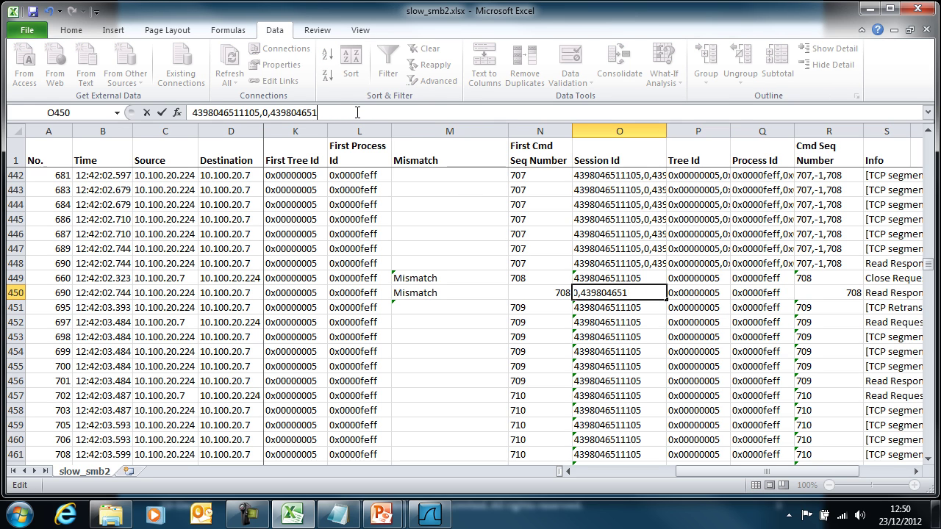
{"action": "key", "text": "BackSpace"}
{"action": "key", "text": "BackSpace"}
{"action": "key", "text": "BackSpace"}
{"action": "key", "text": "BackSpace"}
{"action": "key", "text": "BackSpace"}
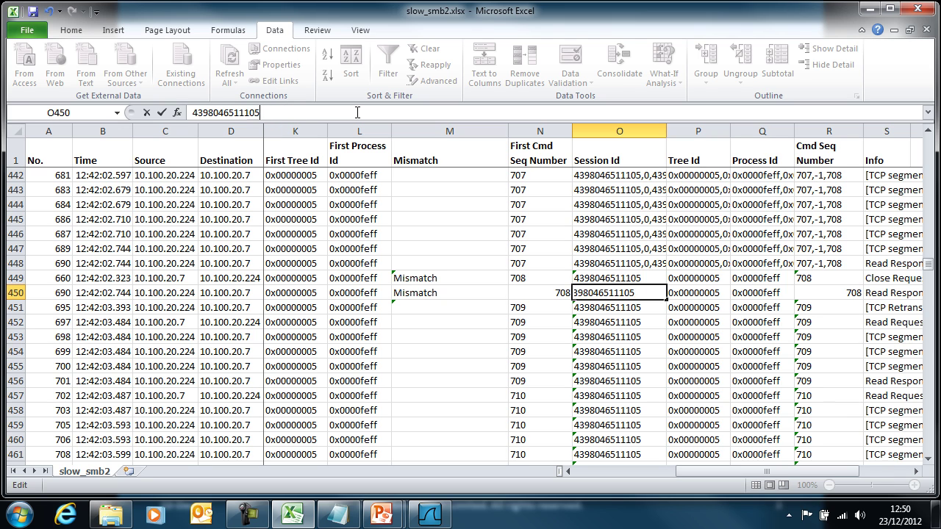
{"action": "key", "text": "Return"}
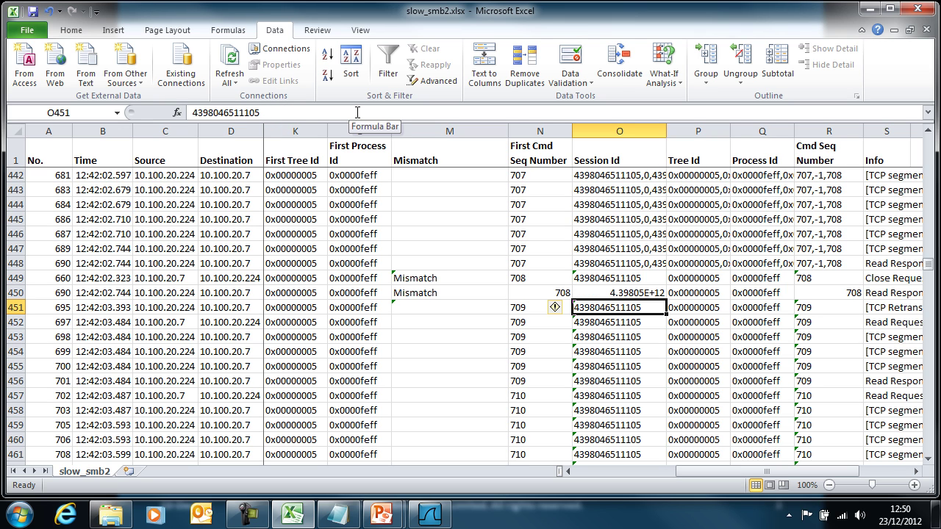
Store the Session Id in cell O450 as text by prefixing it with an apostrophe.
{"action": "left_click", "coordinate": [619, 294]}
{"action": "left_click", "coordinate": [193, 112]}
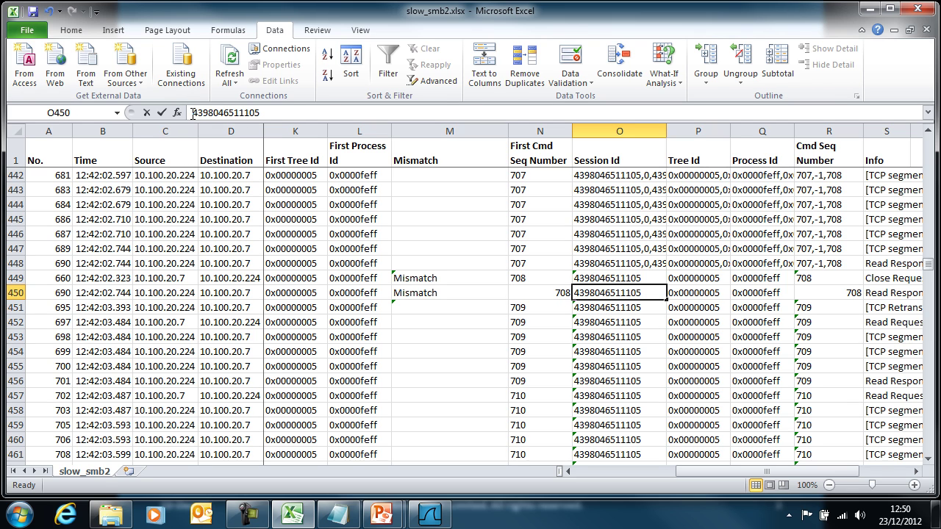
{"action": "type", "text": "'"}
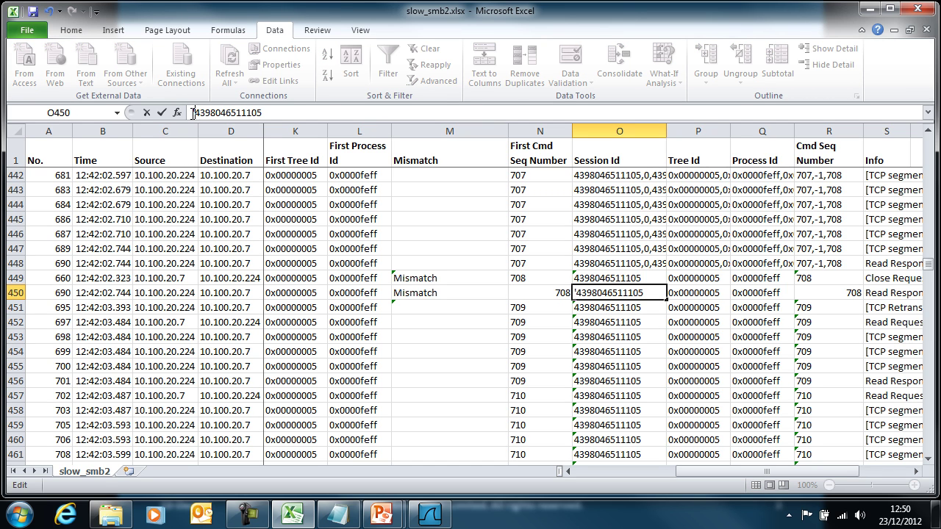
{"action": "key", "text": "ctrl+Return"}
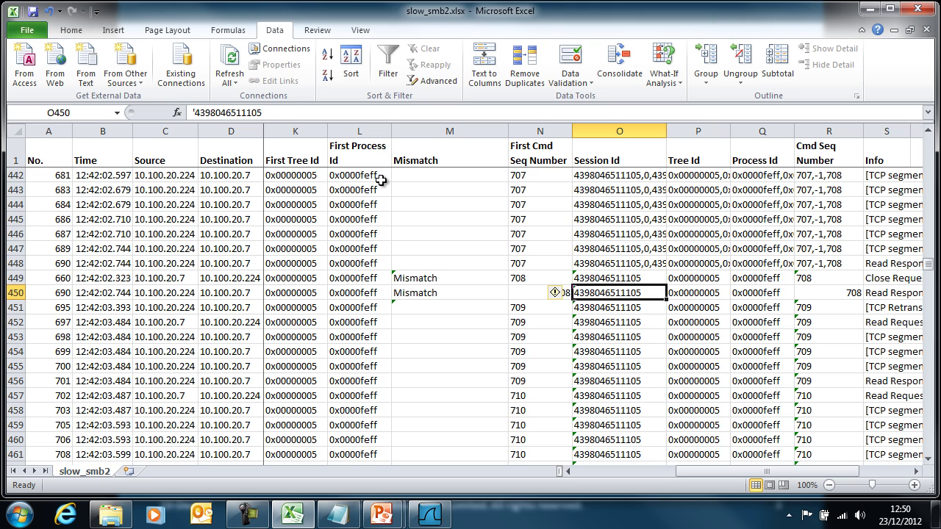
{"action": "key", "text": "Down"}
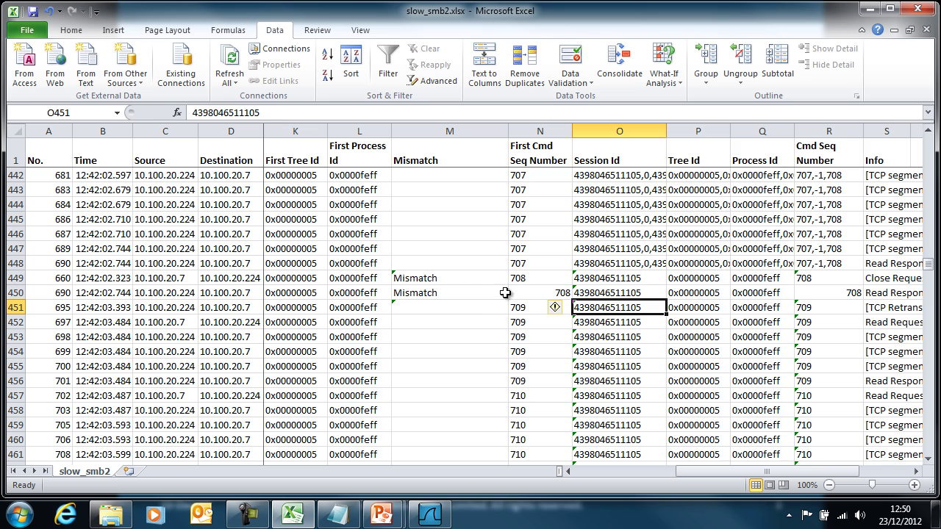
Look through the Mismatch column below row 450 for the next packet flagged as a mismatch.
{"action": "left_click", "coordinate": [444, 315]}
{"action": "key", "text": "Page_Down"}
{"action": "key", "text": "Page_Down"}
{"action": "key", "text": "Page_Down"}
{"action": "key", "text": "Page_Down"}
{"action": "key", "text": "Page_Down"}
{"action": "key", "text": "Page_Down"}
{"action": "key", "text": "Page_Down"}
{"action": "key", "text": "Page_Down"}
{"action": "key", "text": "Page_Down"}
{"action": "key", "text": "Page_Down"}
{"action": "key", "text": "Page_Down"}
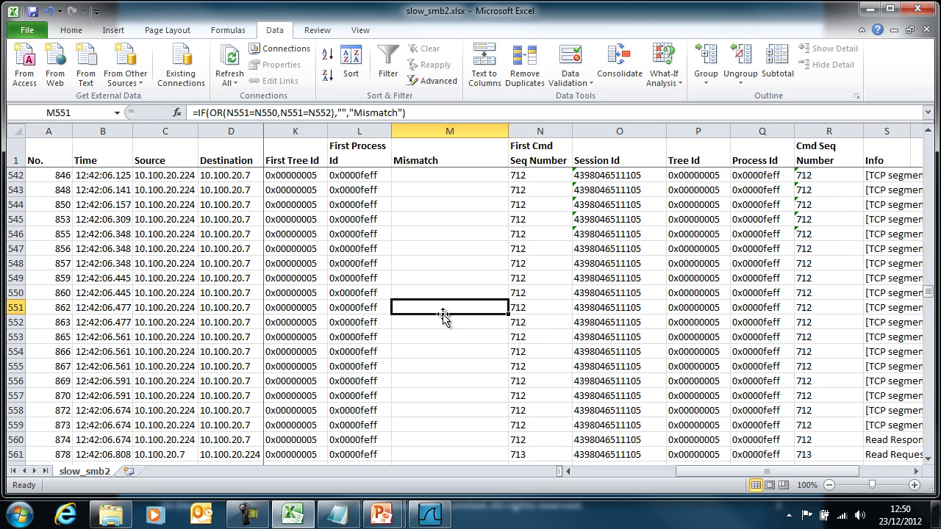
{"action": "key", "text": "Page_Down"}
{"action": "key", "text": "Page_Down"}
{"action": "key", "text": "Page_Down"}
{"action": "key", "text": "Page_Down"}
{"action": "key", "text": "Page_Down"}
{"action": "key", "text": "Page_Down"}
{"action": "key", "text": "Page_Down"}
{"action": "key", "text": "Page_Down"}
{"action": "key", "text": "Page_Down"}
{"action": "key", "text": "Page_Down"}
{"action": "key", "text": "Page_Down"}
{"action": "key", "text": "Page_Down"}
{"action": "key", "text": "Page_Down"}
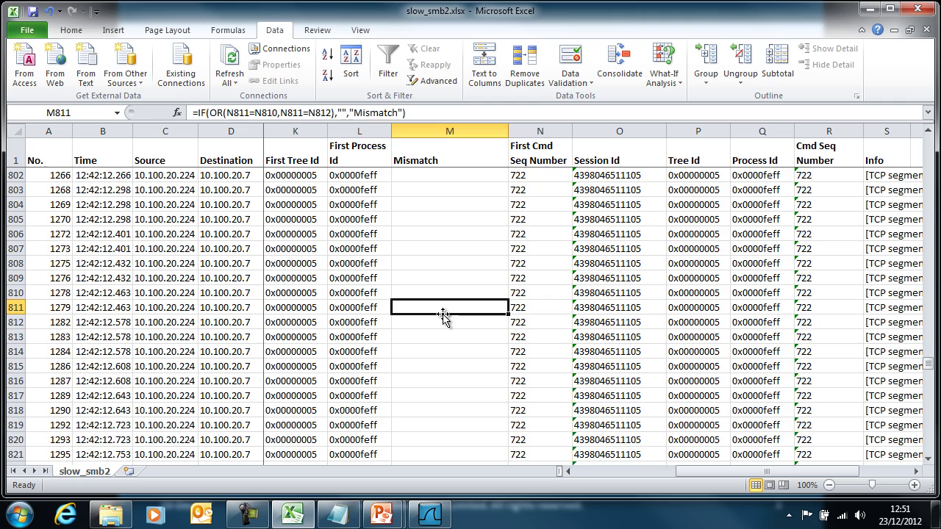
{"action": "key", "text": "Page_Down"}
{"action": "key", "text": "Page_Down"}
{"action": "key", "text": "Page_Down"}
{"action": "key", "text": "Page_Down"}
{"action": "key", "text": "Page_Down"}
{"action": "key", "text": "Page_Up"}
{"action": "key", "text": "Page_Up"}
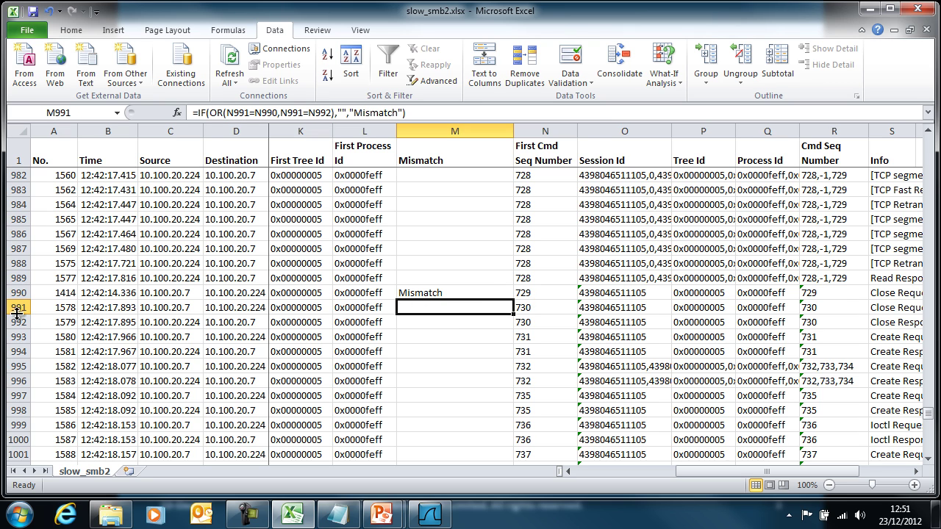
Insert a blank row at row 991 and copy the whole of row 989 (packet 1577) into it.
{"action": "left_click", "coordinate": [16, 309]}
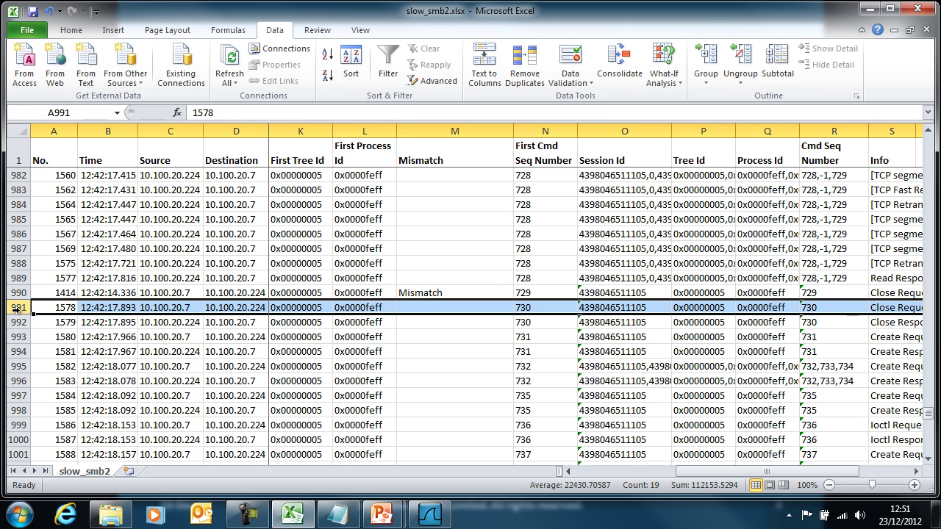
{"action": "key", "text": "ctrl+shift+equal"}
{"action": "left_click", "coordinate": [16, 278]}
{"action": "key", "text": "ctrl+c"}
{"action": "key", "text": "Down"}
{"action": "key", "text": "Down"}
{"action": "key", "text": "Return"}
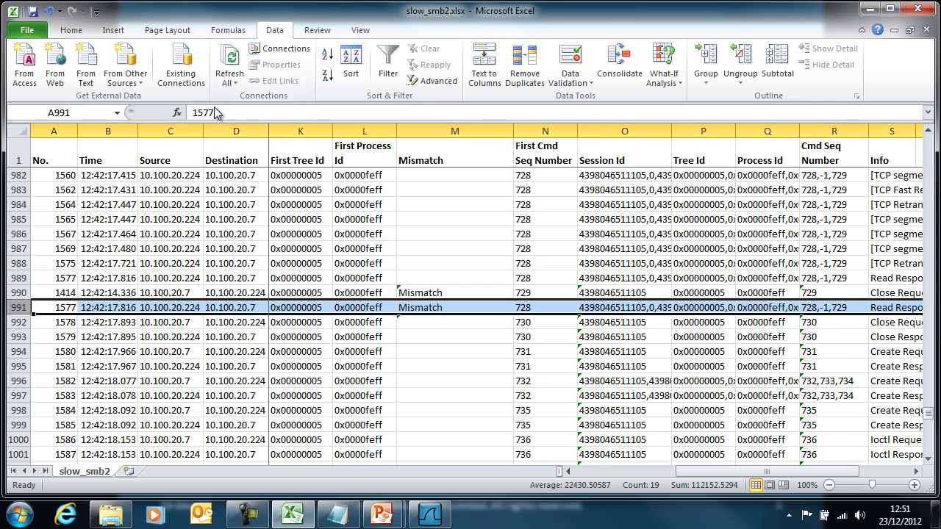
Trim the Cmd Seq Number in cell R991 to just 729.
{"action": "left_click", "coordinate": [842, 308]}
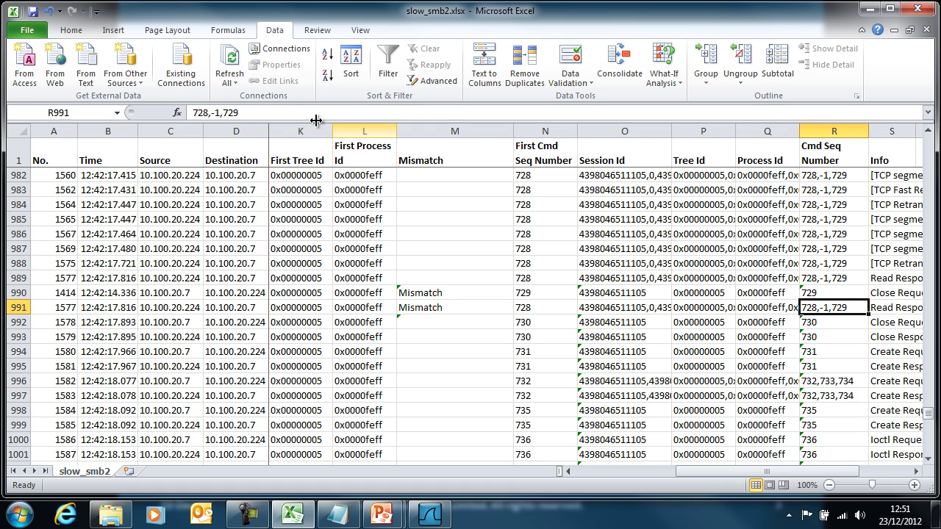
{"action": "left_click", "coordinate": [224, 113]}
{"action": "key", "text": "BackSpace"}
{"action": "key", "text": "BackSpace"}
{"action": "key", "text": "BackSpace"}
{"action": "key", "text": "BackSpace"}
{"action": "key", "text": "BackSpace"}
{"action": "key", "text": "BackSpace"}
{"action": "key", "text": "BackSpace"}
{"action": "key", "text": "Return"}
{"action": "key", "text": "Up"}
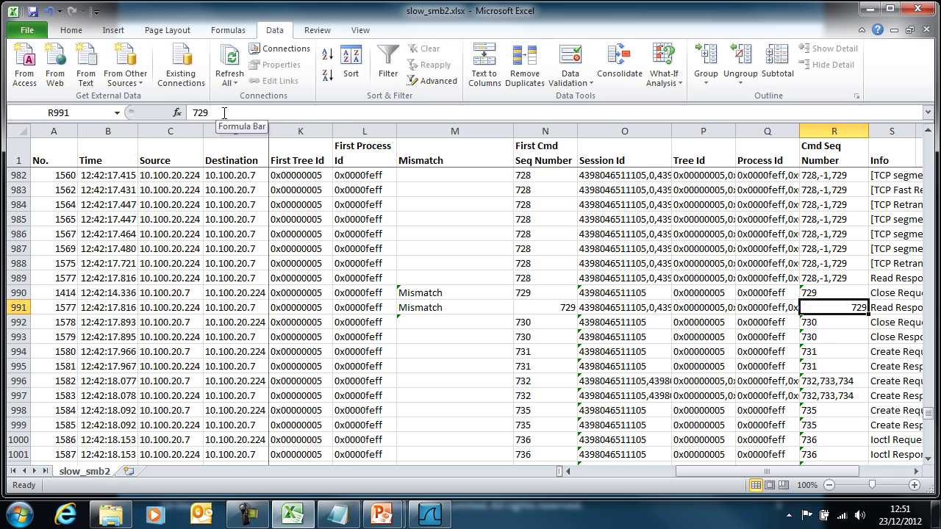
Store the Cmd Seq Number in cell R991 as text by prefixing it with an apostrophe.
{"action": "key", "text": "Left"}
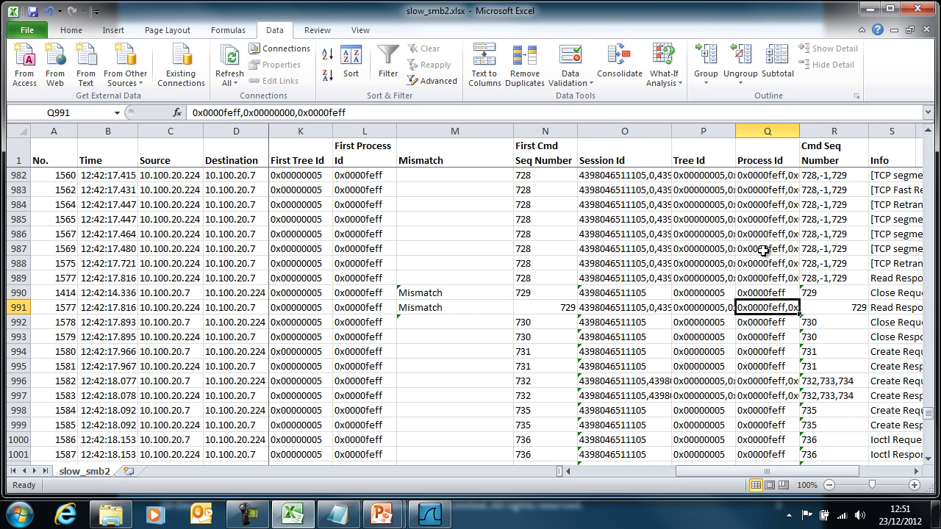
{"action": "left_click", "coordinate": [839, 307]}
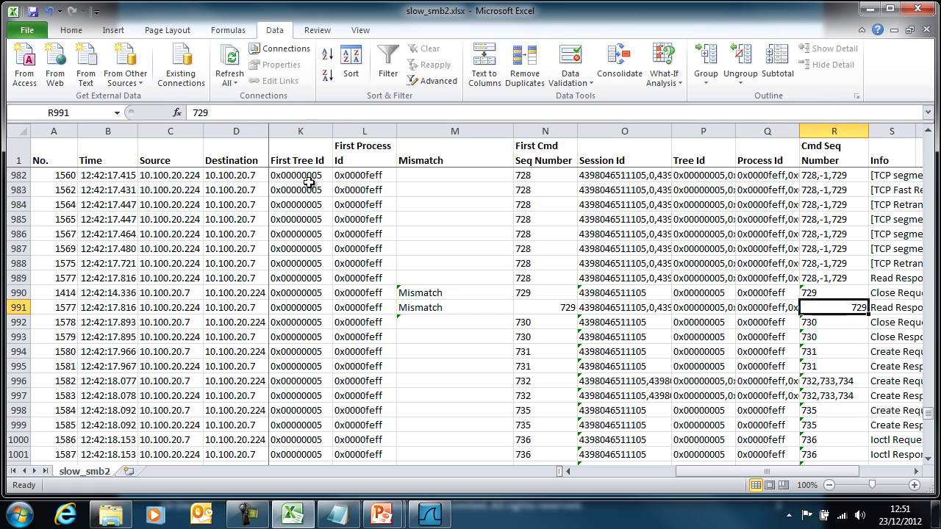
{"action": "left_click", "coordinate": [191, 112]}
{"action": "type", "text": "'"}
{"action": "key", "text": "Return"}
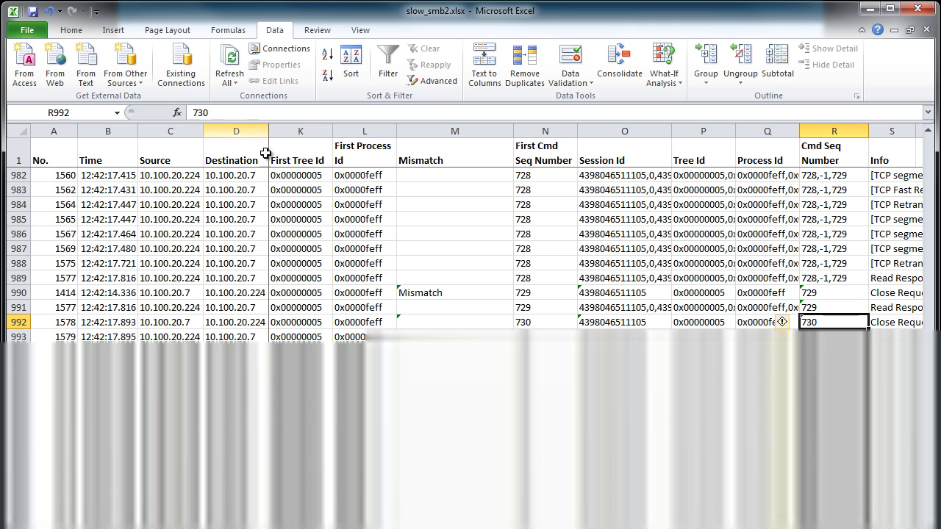
Reduce the Process Id in cell Q991 to its last value, 0x0000feff.
{"action": "left_click", "coordinate": [747, 306]}
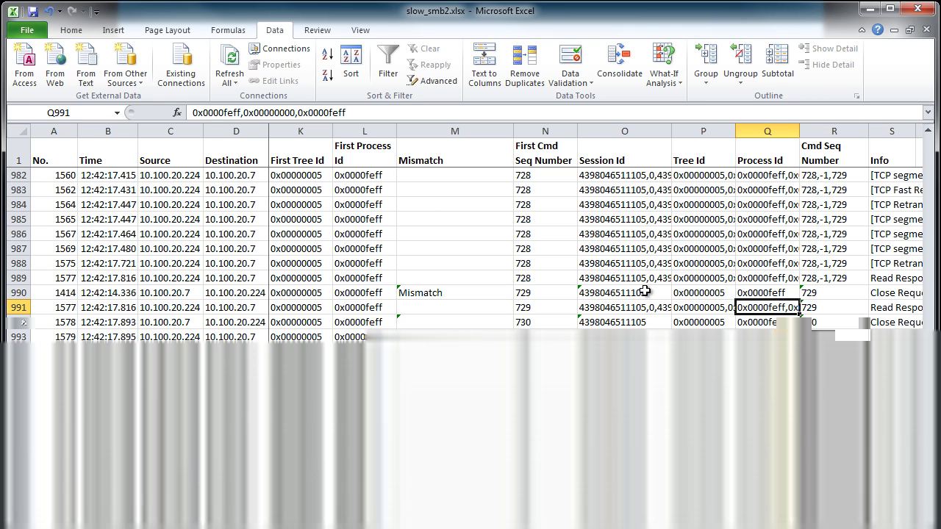
{"action": "left_click", "coordinate": [301, 113]}
{"action": "key", "text": "shift+Home"}
{"action": "key", "text": "BackSpace"}
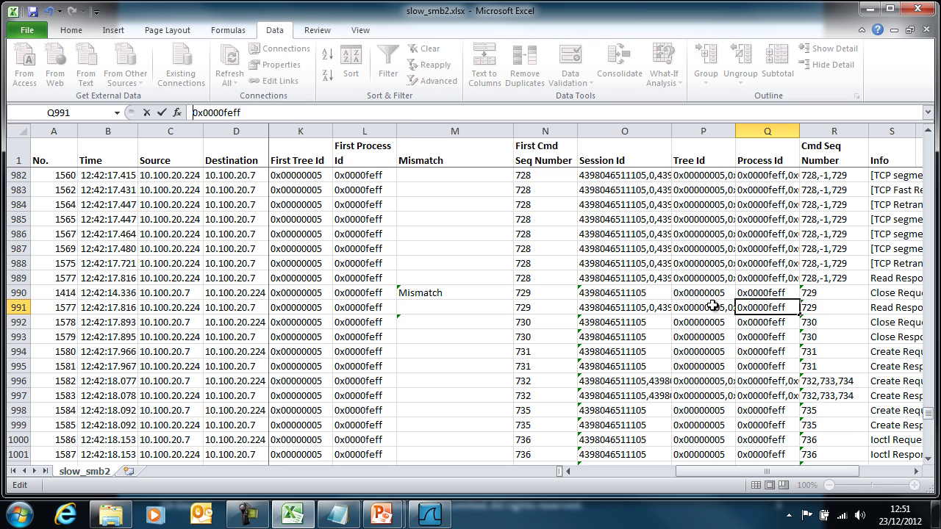
Reduce the Tree Id in cell P991 to its last value, 0x00000005.
{"action": "left_click", "coordinate": [712, 305]}
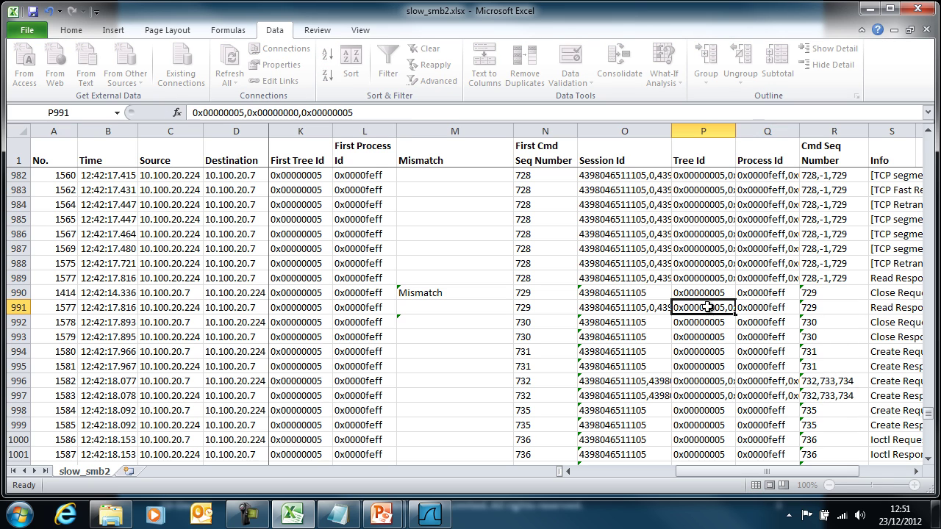
{"action": "left_click", "coordinate": [302, 114]}
{"action": "key", "text": "shift+Home"}
{"action": "key", "text": "BackSpace"}
{"action": "key", "text": "Return"}
{"action": "key", "text": "Up"}
{"action": "key", "text": "Left"}
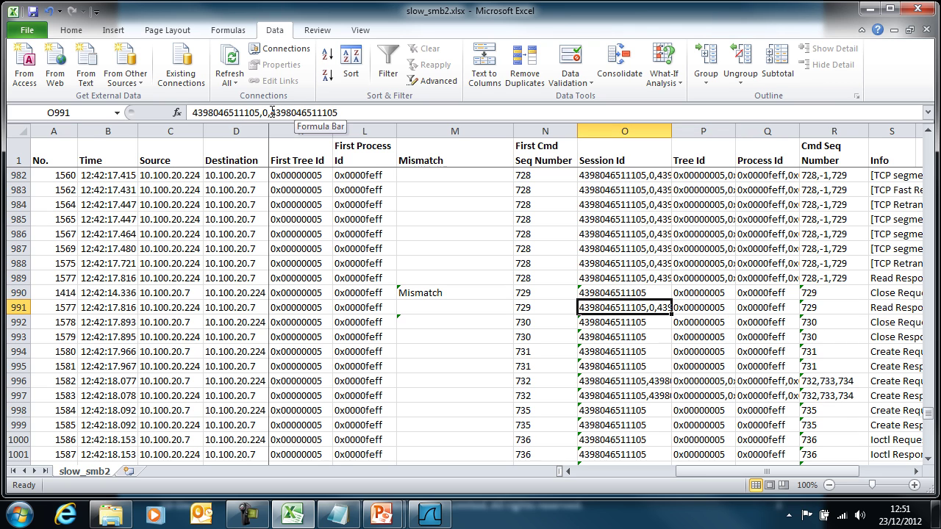
{"action": "left_click", "coordinate": [272, 112]}
{"action": "key", "text": "shift+Home"}
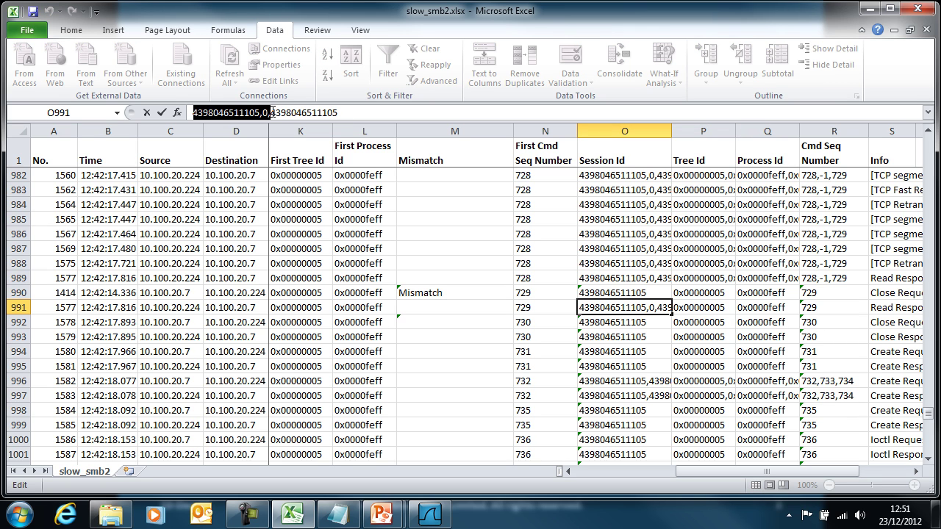
{"action": "key", "text": "BackSpace"}
{"action": "key", "text": "Return"}
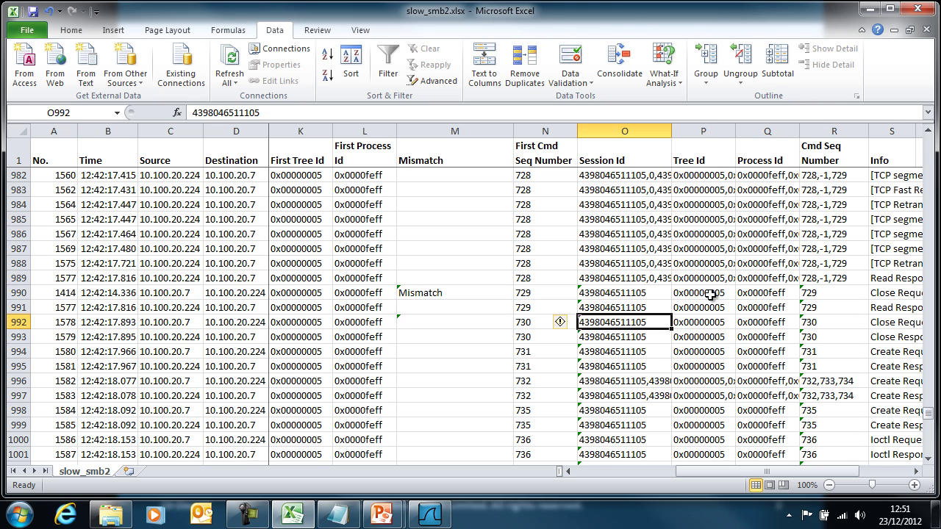
Store the Cmd Seq Number in cell R450 as text by prefixing it with an apostrophe.
{"action": "key", "text": "Page_Up"}
{"action": "key", "text": "Page_Up"}
{"action": "key", "text": "Page_Up"}
{"action": "key", "text": "Page_Up"}
{"action": "key", "text": "Page_Up"}
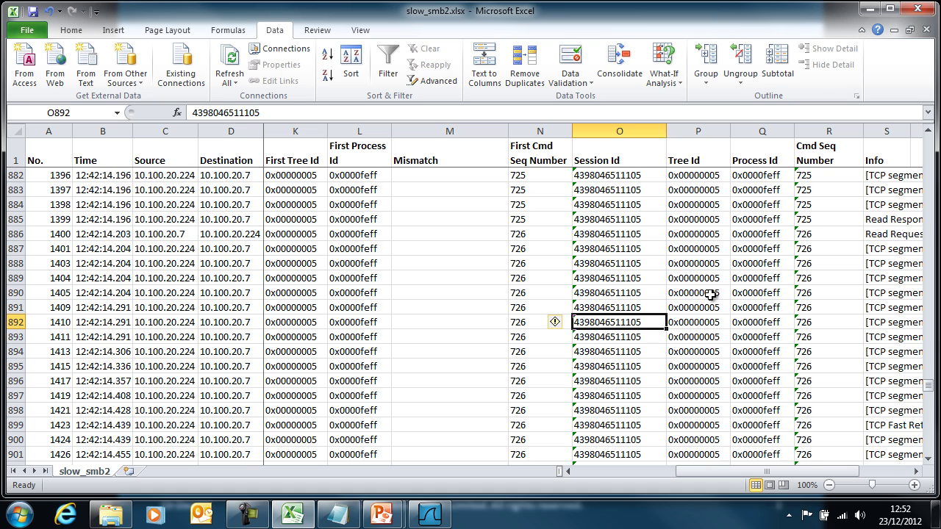
{"action": "key", "text": "Page_Up"}
{"action": "key", "text": "Page_Up"}
{"action": "key", "text": "Page_Up"}
{"action": "key", "text": "Page_Up"}
{"action": "key", "text": "Page_Up"}
{"action": "key", "text": "Page_Up"}
{"action": "key", "text": "Page_Up"}
{"action": "key", "text": "Page_Up"}
{"action": "key", "text": "Page_Up"}
{"action": "key", "text": "Page_Up"}
{"action": "key", "text": "Page_Up"}
{"action": "key", "text": "Page_Up"}
{"action": "key", "text": "Page_Up"}
{"action": "key", "text": "Page_Up"}
{"action": "key", "text": "Page_Up"}
{"action": "key", "text": "Page_Up"}
{"action": "key", "text": "Page_Up"}
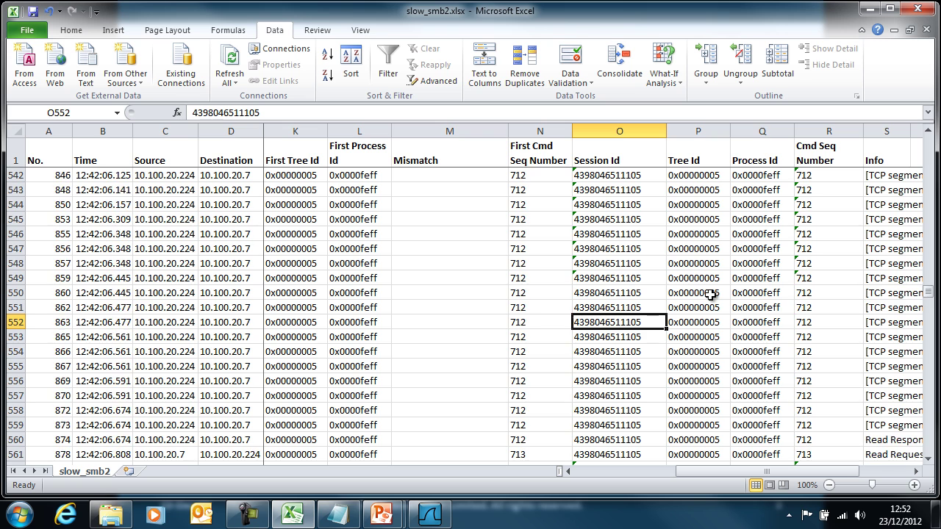
{"action": "key", "text": "Page_Up"}
{"action": "key", "text": "Page_Up"}
{"action": "key", "text": "Page_Up"}
{"action": "key", "text": "Page_Up"}
{"action": "key", "text": "Page_Up"}
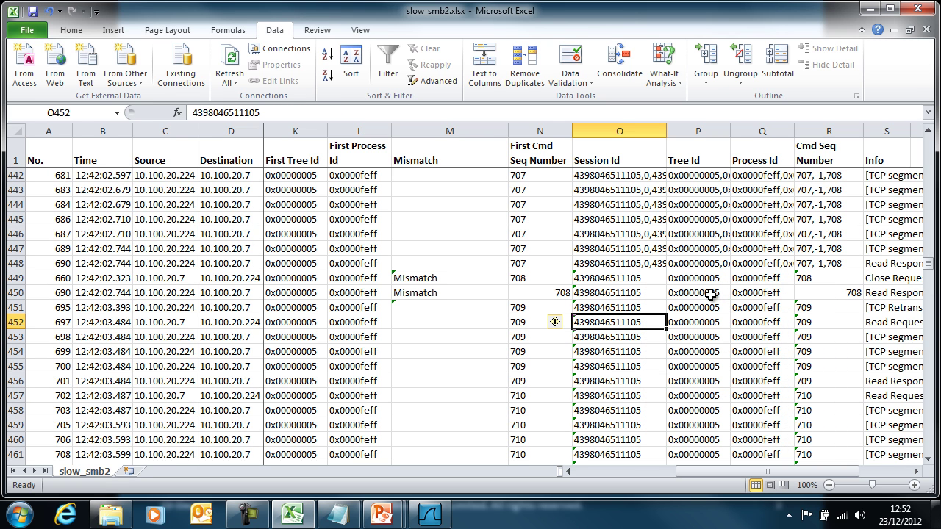
{"action": "left_click", "coordinate": [833, 291]}
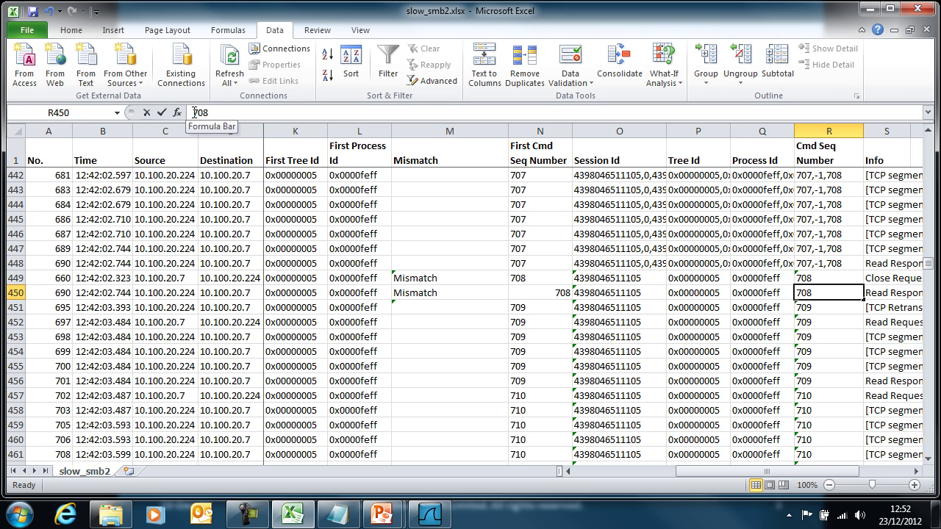
{"action": "left_click", "coordinate": [195, 112]}
{"action": "type", "text": "'"}
{"action": "key", "text": "Return"}
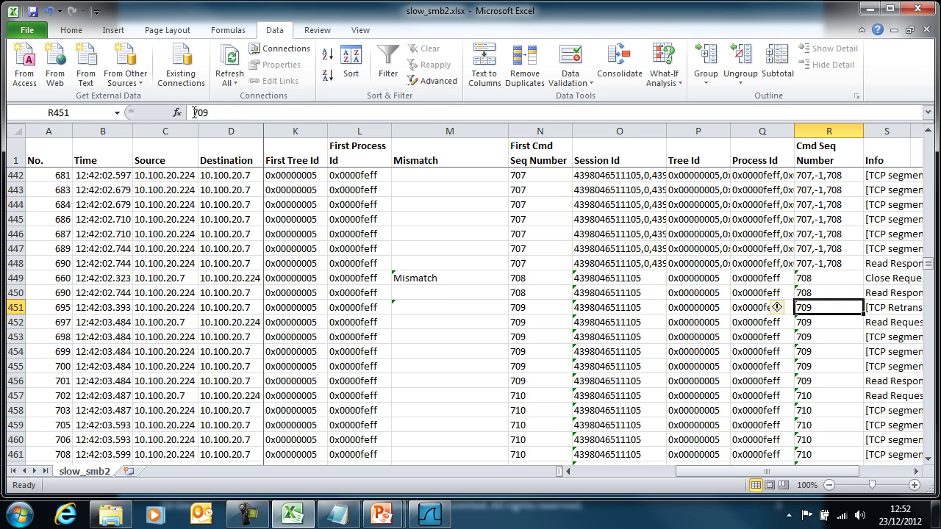
Delete the whole Mismatch column from the sheet.
{"action": "key", "text": "ctrl+shift+r"}
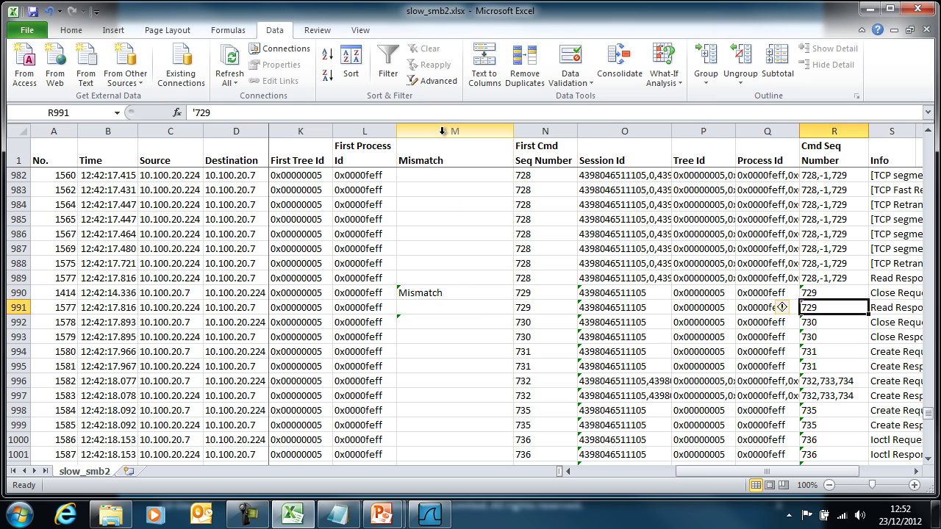
{"action": "left_click", "coordinate": [442, 131]}
{"action": "key", "text": "alt+e"}
{"action": "key", "text": "d"}
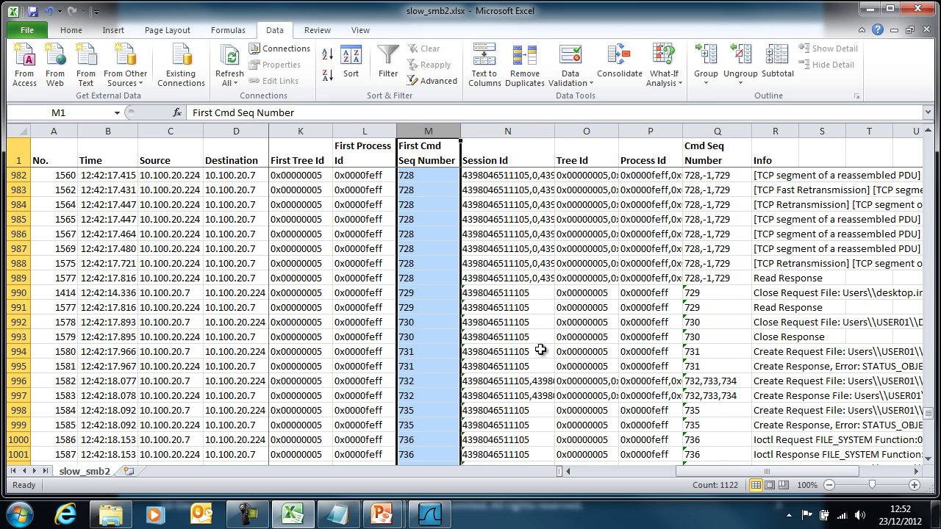
Sort the whole sheet by Client IP, Client TCP, First Session Id, Tree Id, Process Id and Cmd Seq Number, treating numbers stored as text separately.
{"action": "left_click", "coordinate": [19, 132]}
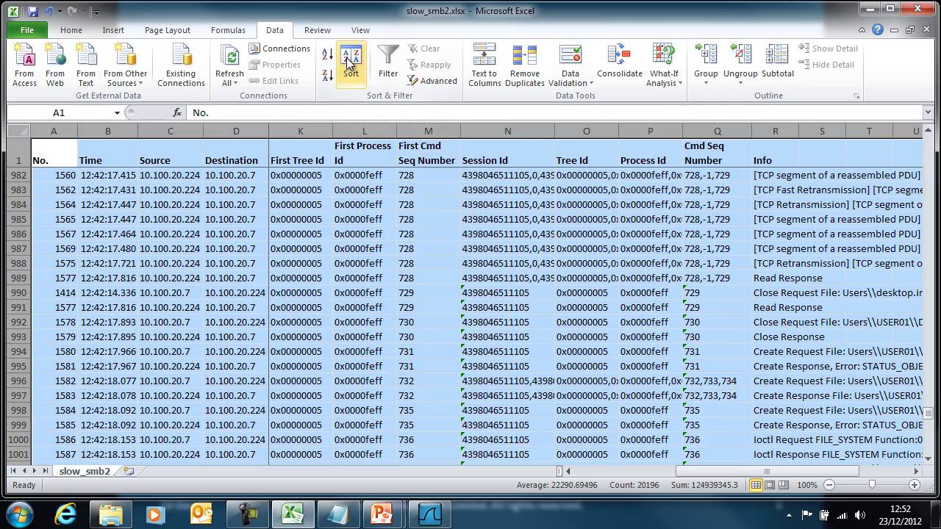
{"action": "left_click", "coordinate": [350, 65]}
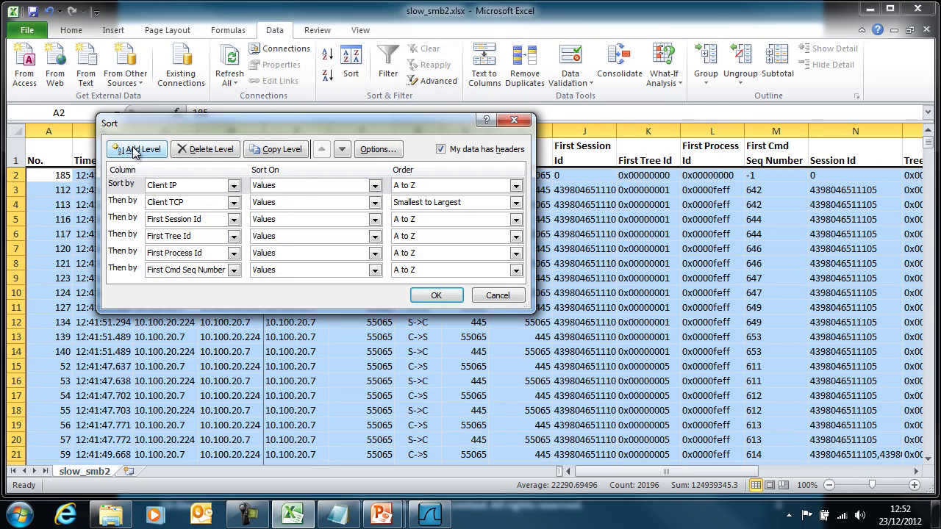
{"action": "left_click", "coordinate": [437, 295]}
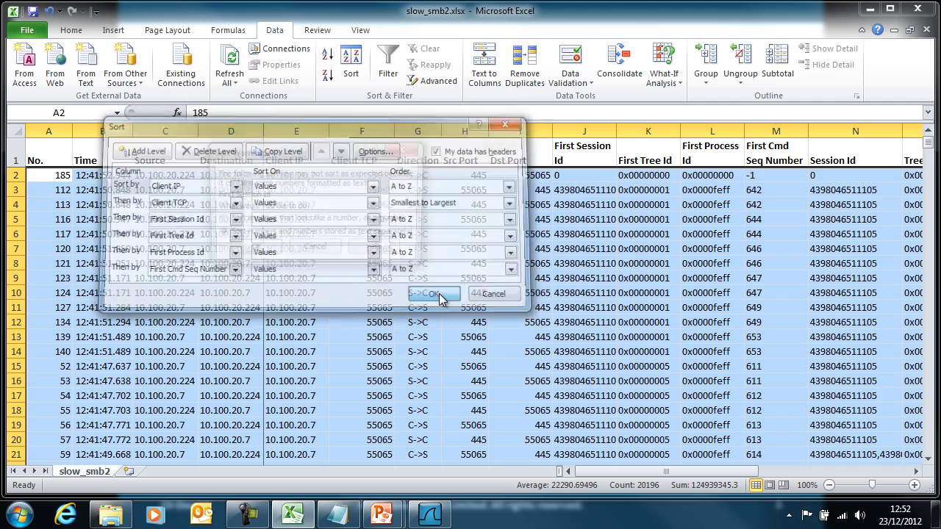
{"action": "left_click", "coordinate": [259, 250]}
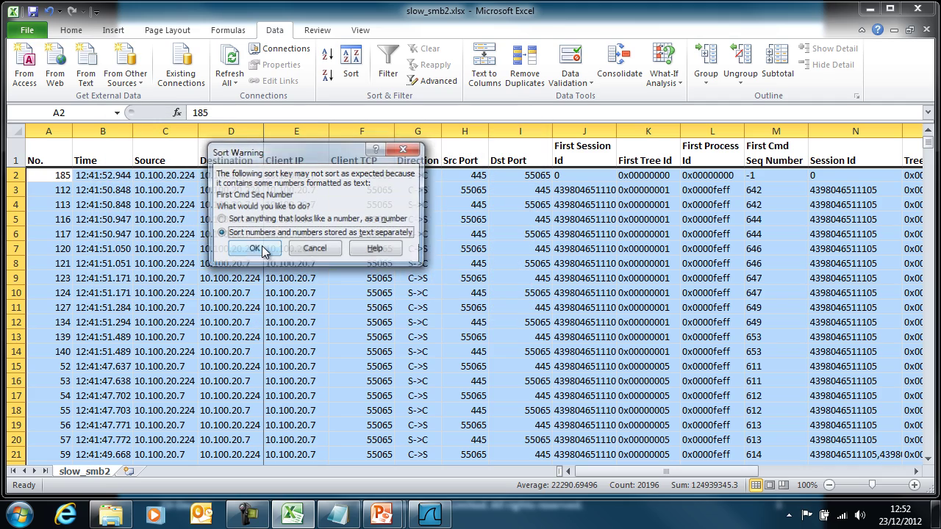
{"action": "left_click", "coordinate": [254, 250]}
Search the First Cmd Seq Number column for 707.
{"action": "scroll", "coordinate": [503, 297], "scroll_direction": "down", "scroll_amount": 7}
{"action": "left_click", "coordinate": [648, 338]}
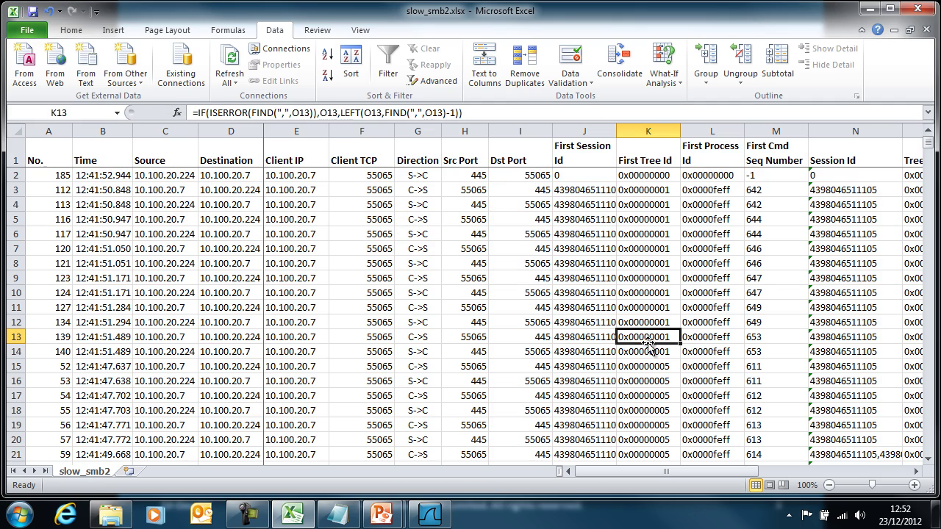
{"action": "key", "text": "Page_Down"}
{"action": "key", "text": "Page_Down"}
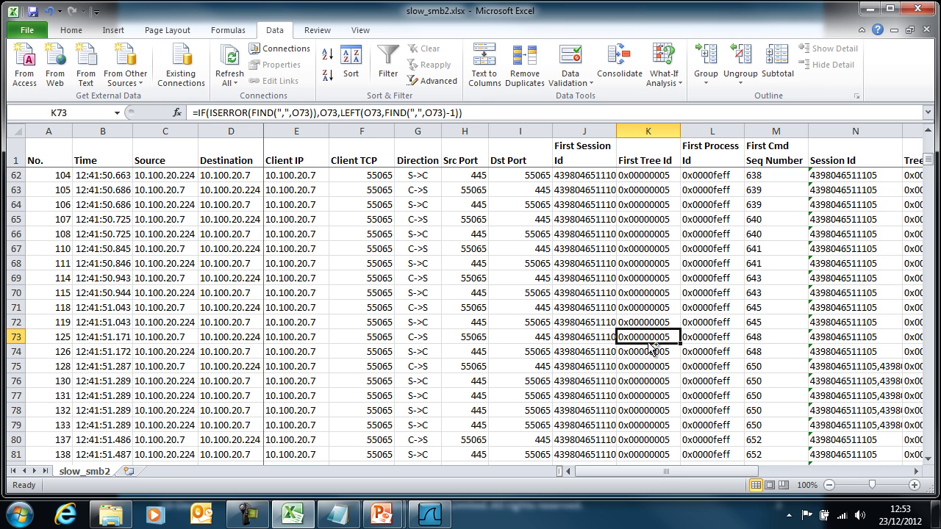
{"action": "left_click", "coordinate": [762, 126]}
{"action": "key", "text": "ctrl+f"}
{"action": "type", "text": "707"}
{"action": "key", "text": "Return"}
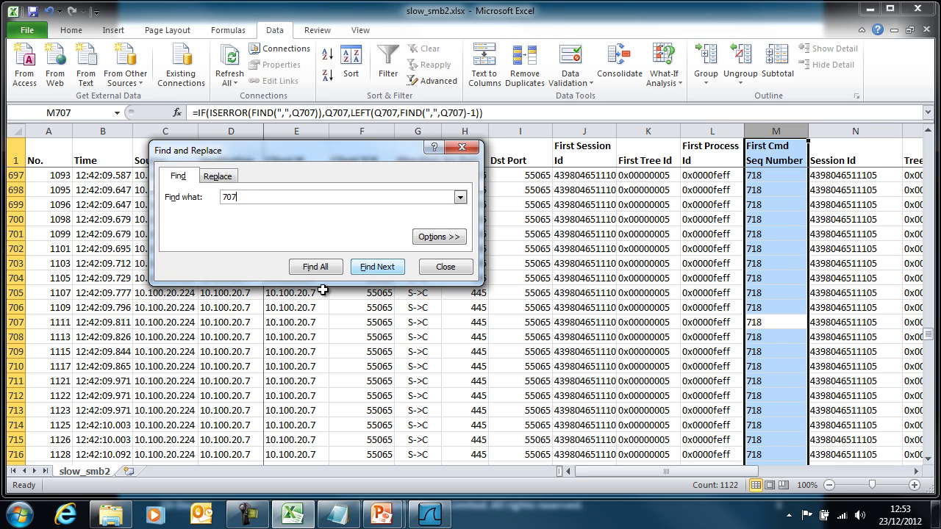
{"action": "left_click", "coordinate": [372, 274]}
{"action": "left_click", "coordinate": [374, 273]}
{"action": "key", "text": "Escape"}
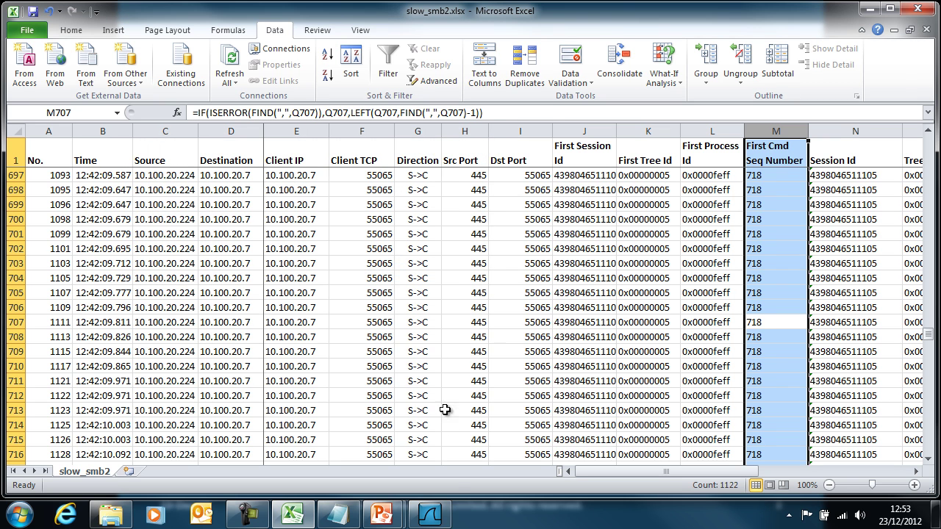
Browse back to the packets of command 707 and locate the first row of command 708, row 449.
{"action": "left_click", "coordinate": [689, 321]}
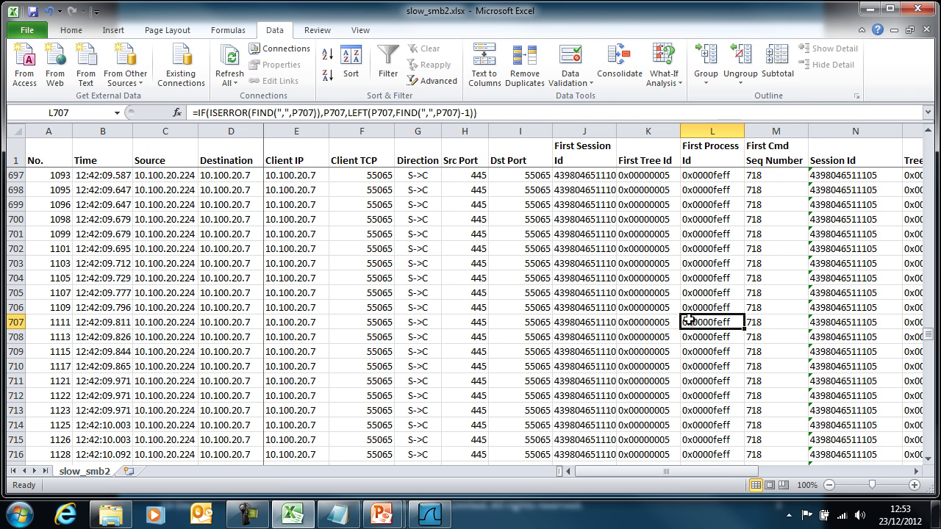
{"action": "key", "text": "Page_Up"}
{"action": "key", "text": "Page_Up"}
{"action": "key", "text": "Page_Up"}
{"action": "key", "text": "Page_Up"}
{"action": "key", "text": "Page_Up"}
{"action": "key", "text": "Page_Up"}
{"action": "key", "text": "Page_Up"}
{"action": "key", "text": "Page_Up"}
{"action": "key", "text": "Page_Up"}
{"action": "key", "text": "Page_Up"}
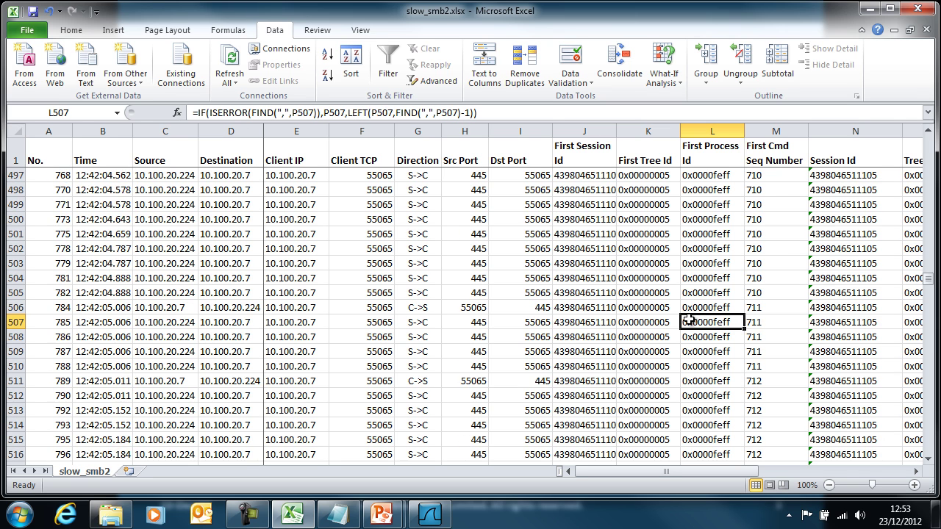
{"action": "key", "text": "Page_Up"}
{"action": "key", "text": "Page_Up"}
{"action": "key", "text": "Page_Up"}
{"action": "key", "text": "Page_Up"}
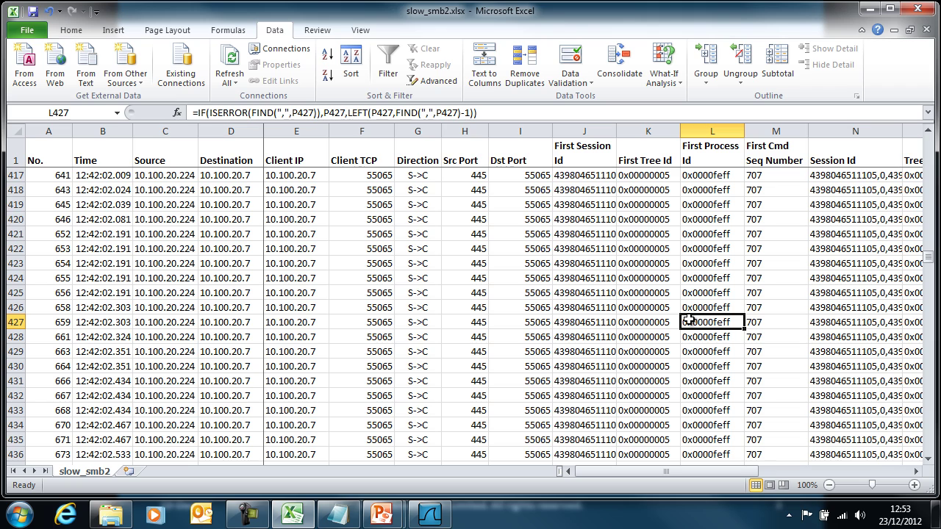
{"action": "key", "text": "Right"}
{"action": "key", "text": "Right"}
{"action": "key", "text": "Right"}
{"action": "key", "text": "Right"}
{"action": "key", "text": "Right"}
{"action": "key", "text": "Left"}
{"action": "key", "text": "Left"}
{"action": "key", "text": "Left"}
{"action": "key", "text": "Left"}
{"action": "key", "text": "Down"}
{"action": "key", "text": "Down"}
{"action": "key", "text": "Down"}
{"action": "key", "text": "Down"}
{"action": "key", "text": "Down"}
{"action": "key", "text": "Down"}
{"action": "key", "text": "Down"}
{"action": "key", "text": "Down"}
{"action": "key", "text": "Down"}
{"action": "key", "text": "Down"}
{"action": "key", "text": "Down"}
{"action": "key", "text": "Down"}
{"action": "key", "text": "Down"}
{"action": "key", "text": "Down"}
{"action": "key", "text": "Down"}
{"action": "key", "text": "Down"}
{"action": "key", "text": "Down"}
{"action": "key", "text": "Down"}
{"action": "key", "text": "Down"}
{"action": "key", "text": "Down"}
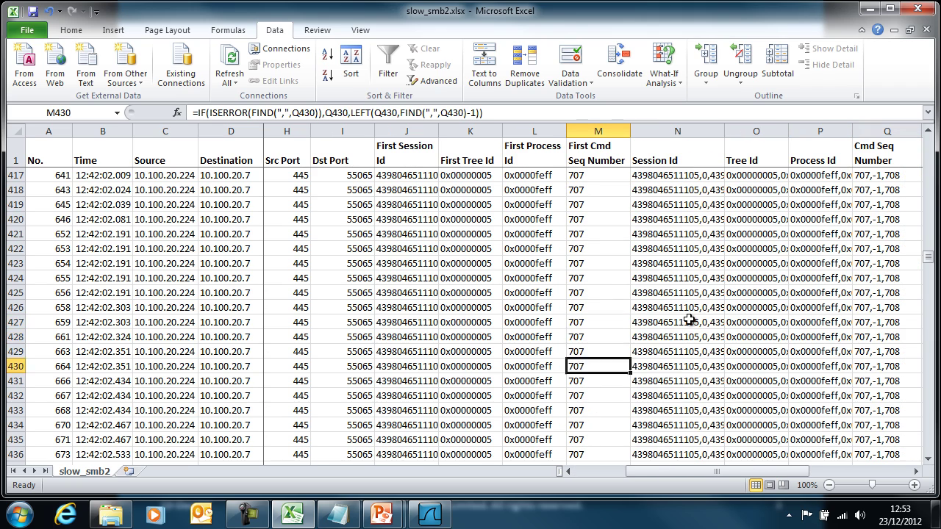
{"action": "key", "text": "Down"}
{"action": "key", "text": "Up"}
{"action": "key", "text": "Up"}
{"action": "key", "text": "Up"}
{"action": "key", "text": "Up"}
{"action": "key", "text": "Up"}
{"action": "key", "text": "Up"}
{"action": "key", "text": "Up"}
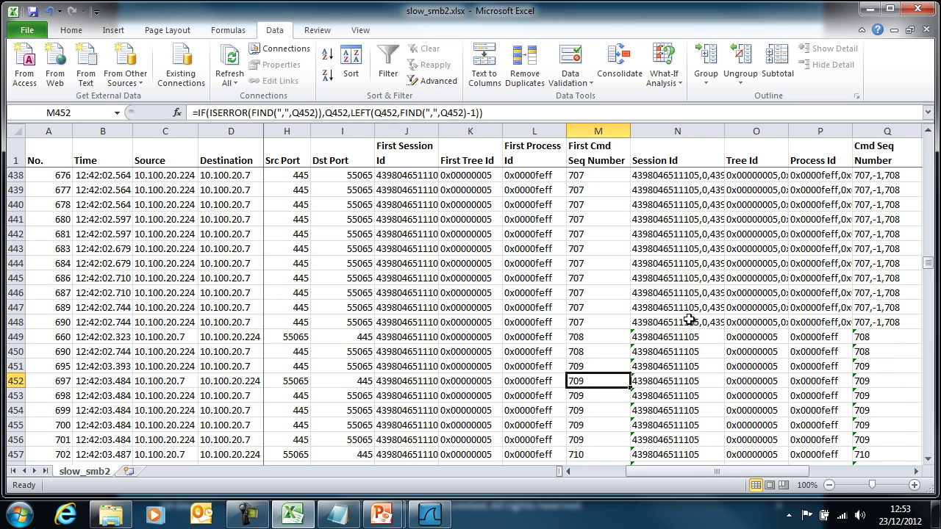
{"action": "key", "text": "Up"}
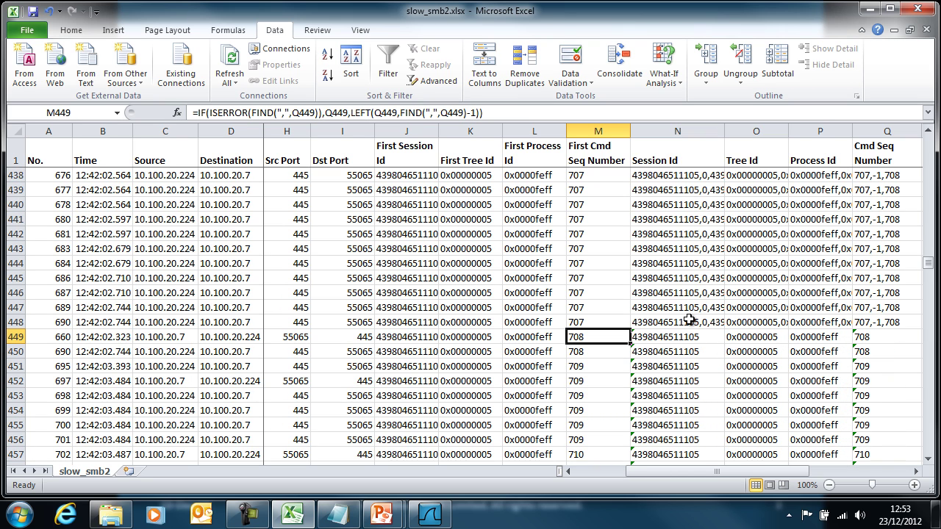
Compare the ports, session, tree and process IDs and first command sequence numbers of rows 449 and 450.
{"action": "key", "text": "Left"}
{"action": "key", "text": "Left"}
{"action": "key", "text": "Left"}
{"action": "key", "text": "Left"}
{"action": "key", "text": "Left"}
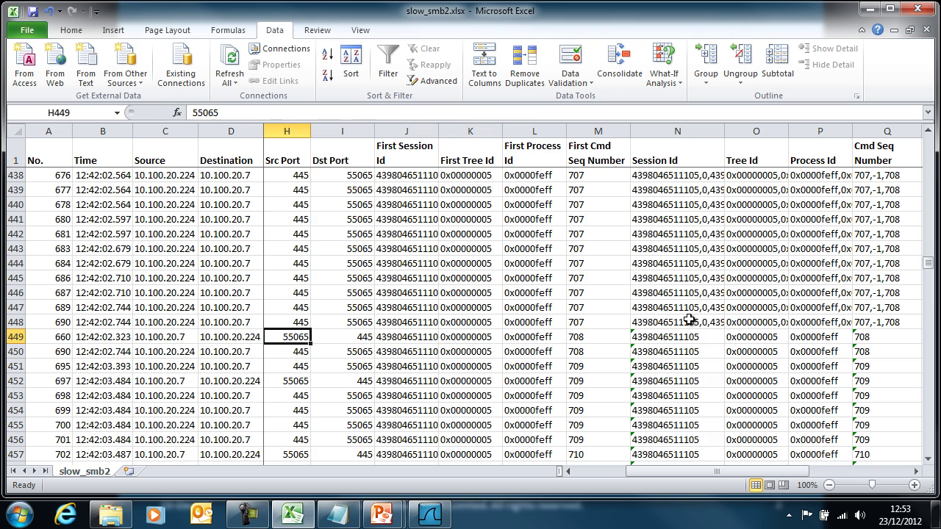
{"action": "key", "text": "Right"}
{"action": "key", "text": "Right"}
{"action": "key", "text": "Right"}
{"action": "key", "text": "Right"}
{"action": "key", "text": "Right"}
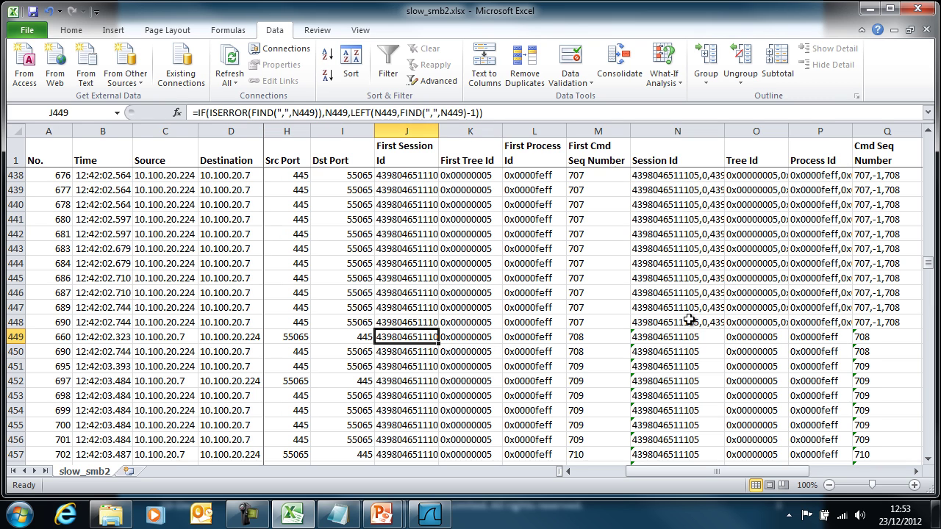
{"action": "key", "text": "Up"}
{"action": "key", "text": "Down"}
{"action": "key", "text": "Left"}
{"action": "key", "text": "Left"}
{"action": "key", "text": "Left"}
{"action": "key", "text": "Left"}
{"action": "key", "text": "Left"}
{"action": "key", "text": "Down"}
{"action": "key", "text": "Right"}
{"action": "key", "text": "Right"}
{"action": "key", "text": "Right"}
{"action": "key", "text": "Right"}
{"action": "key", "text": "Left"}
{"action": "key", "text": "Left"}
{"action": "key", "text": "Left"}
{"action": "key", "text": "Left"}
{"action": "key", "text": "Right"}
{"action": "key", "text": "Right"}
{"action": "key", "text": "Right"}
{"action": "key", "text": "Right"}
{"action": "key", "text": "Right"}
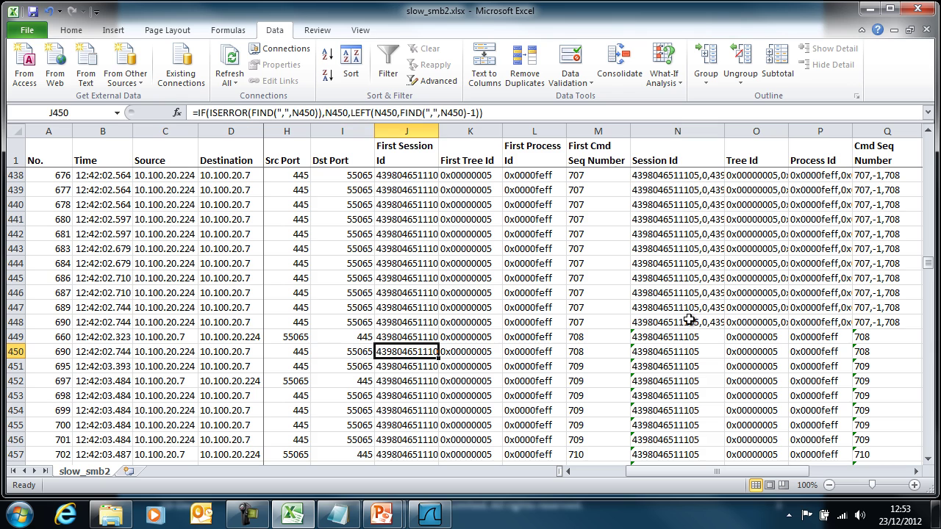
{"action": "key", "text": "Up"}
{"action": "key", "text": "Up"}
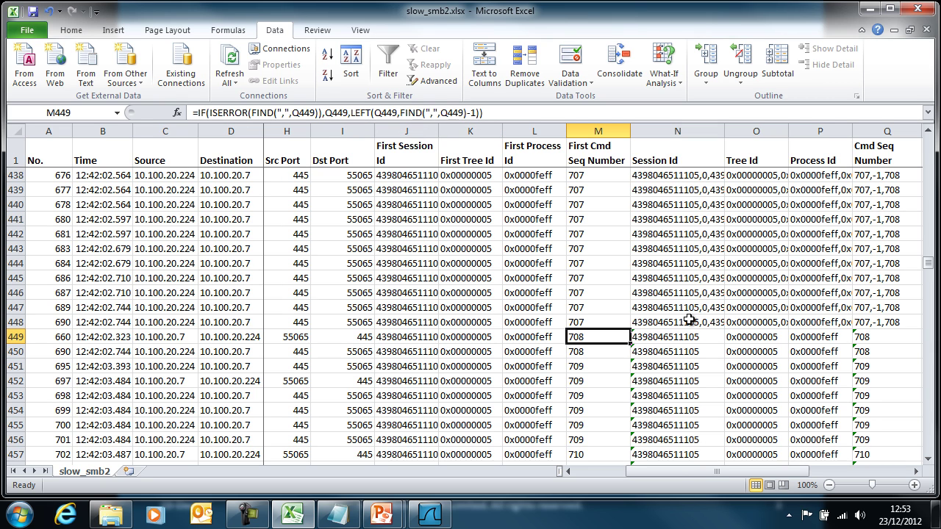
{"action": "key", "text": "Down"}
{"action": "key", "text": "Down"}
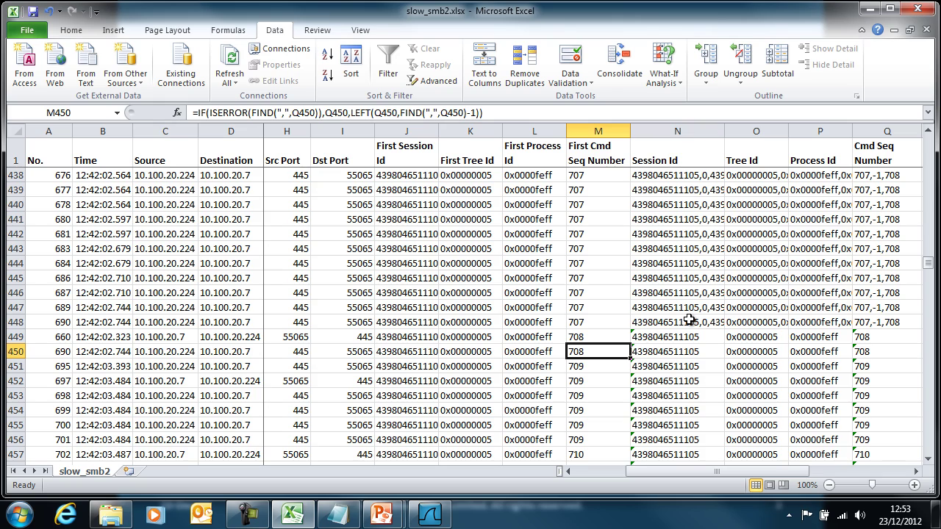
Examine the Info entries of rows 448 to 450 to compare the request and response for command 708.
{"action": "key", "text": "Right"}
{"action": "key", "text": "Right"}
{"action": "key", "text": "Right"}
{"action": "key", "text": "Right"}
{"action": "key", "text": "Right"}
{"action": "key", "text": "Right"}
{"action": "key", "text": "Right"}
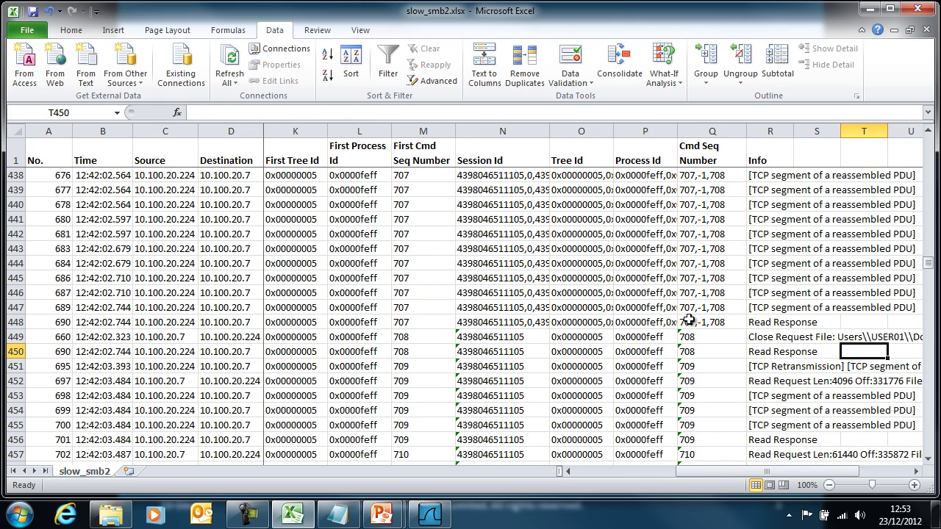
{"action": "key", "text": "Left"}
{"action": "key", "text": "Left"}
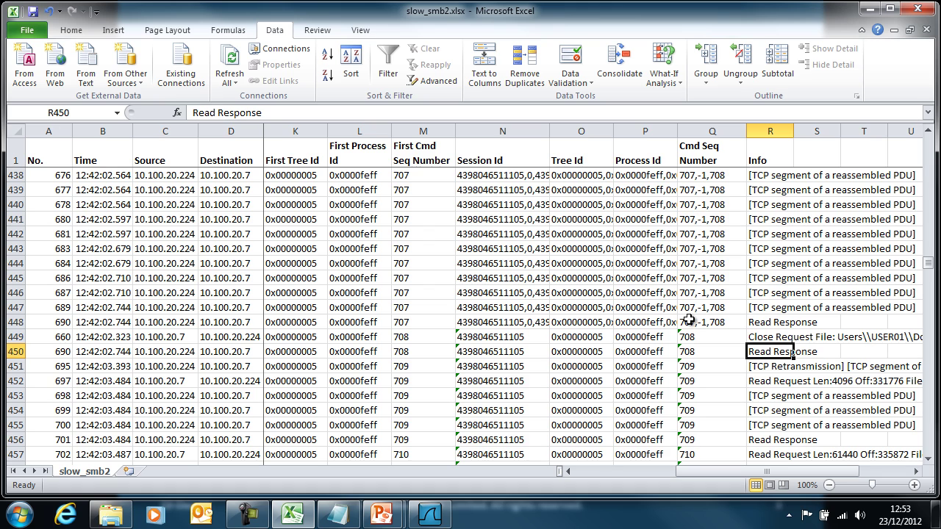
{"action": "key", "text": "Up"}
{"action": "key", "text": "Up"}
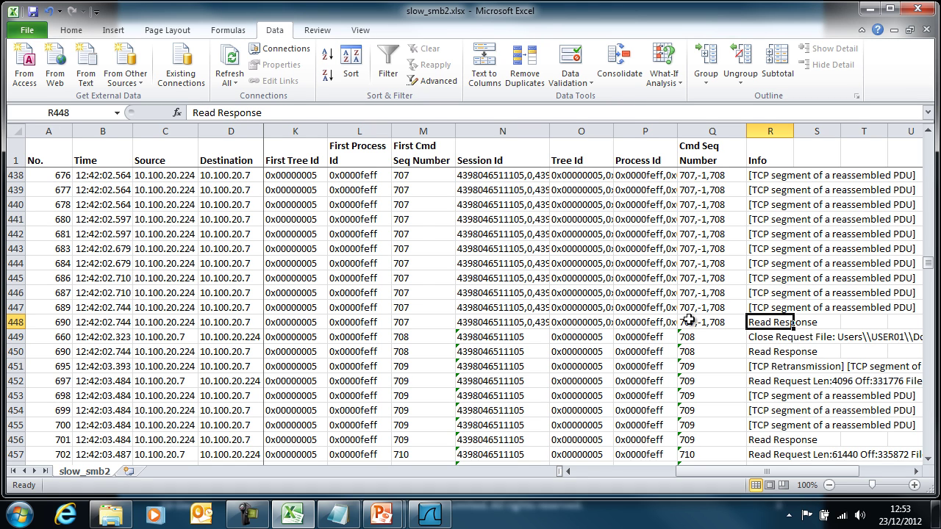
{"action": "key", "text": "Down"}
{"action": "key", "text": "Down"}
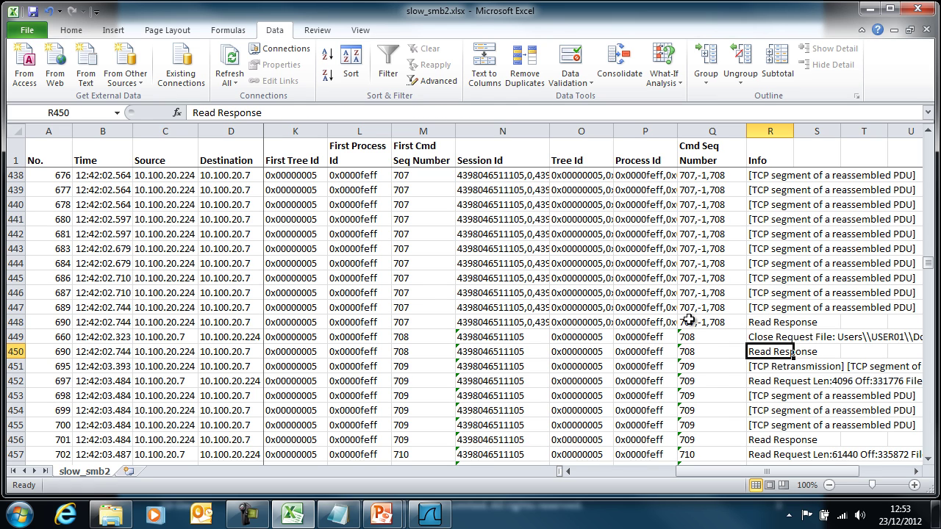
{"action": "key", "text": "Up"}
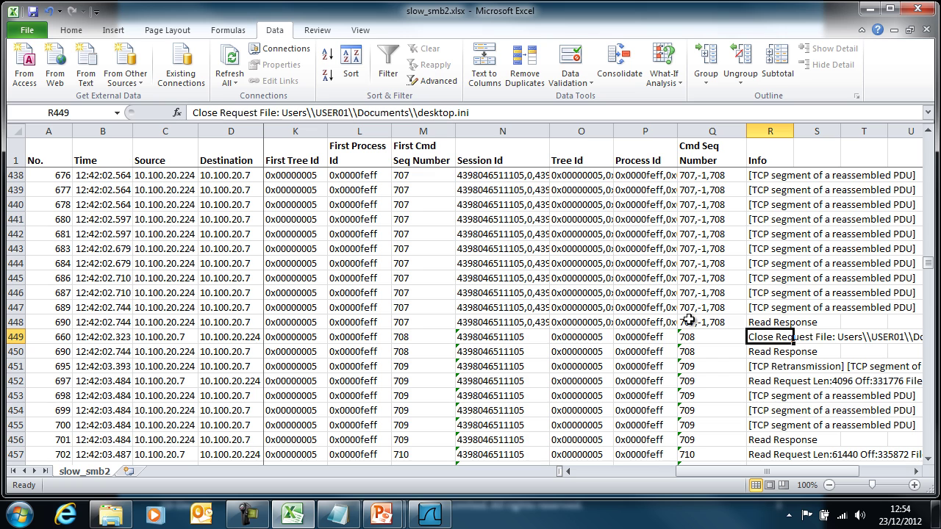
Compare the Info text of row 449 with that of the row 448 response directly above it.
{"action": "key", "text": "Right"}
{"action": "key", "text": "Right"}
{"action": "key", "text": "Right"}
{"action": "key", "text": "Left"}
{"action": "key", "text": "Left"}
{"action": "key", "text": "Left"}
{"action": "key", "text": "Down"}
{"action": "key", "text": "Up"}
{"action": "key", "text": "Up"}
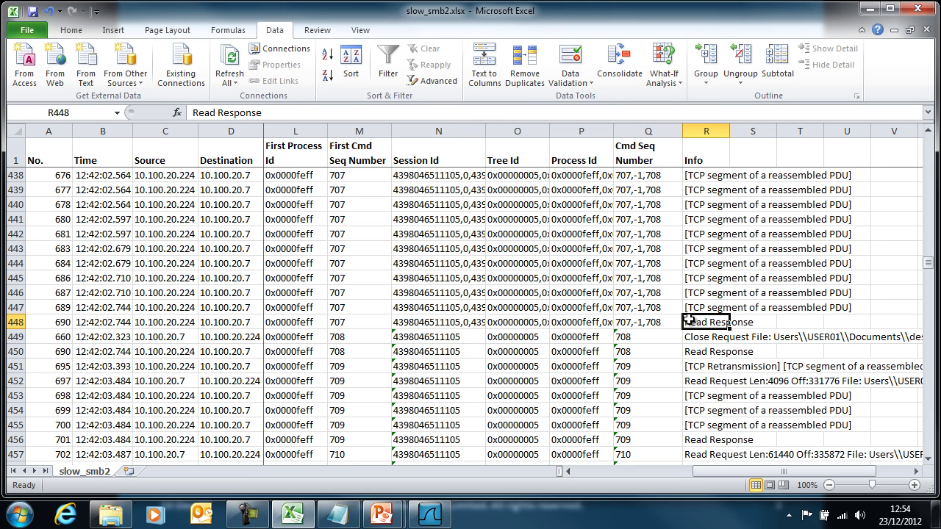
{"action": "key", "text": "Down"}
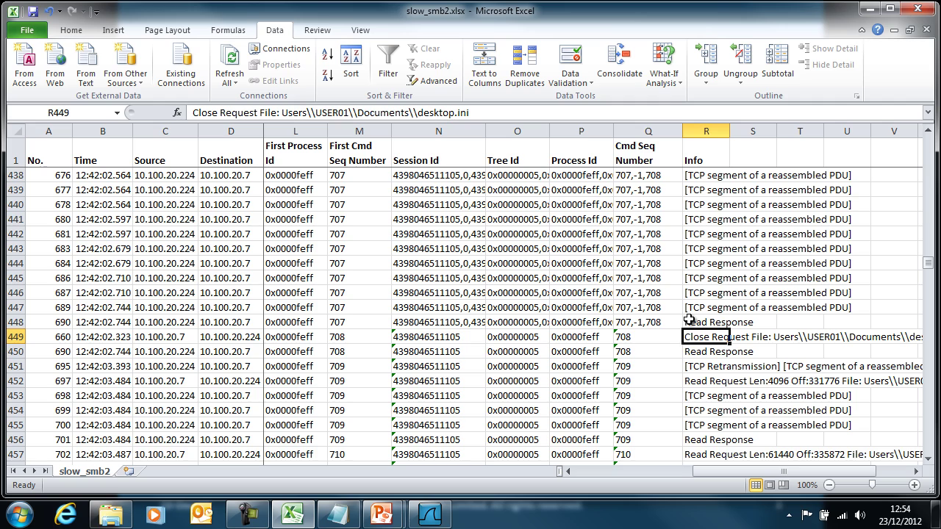
Review the response in row 450 from its Info entry back across its ID and port columns to the client TCP port.
{"action": "key", "text": "Down"}
{"action": "key", "text": "Left"}
{"action": "key", "text": "Left"}
{"action": "key", "text": "Left"}
{"action": "key", "text": "Left"}
{"action": "key", "text": "Left"}
{"action": "key", "text": "Left"}
{"action": "key", "text": "Left"}
{"action": "key", "text": "Left"}
{"action": "key", "text": "Left"}
{"action": "key", "text": "Left"}
{"action": "key", "text": "Left"}
{"action": "key", "text": "Left"}
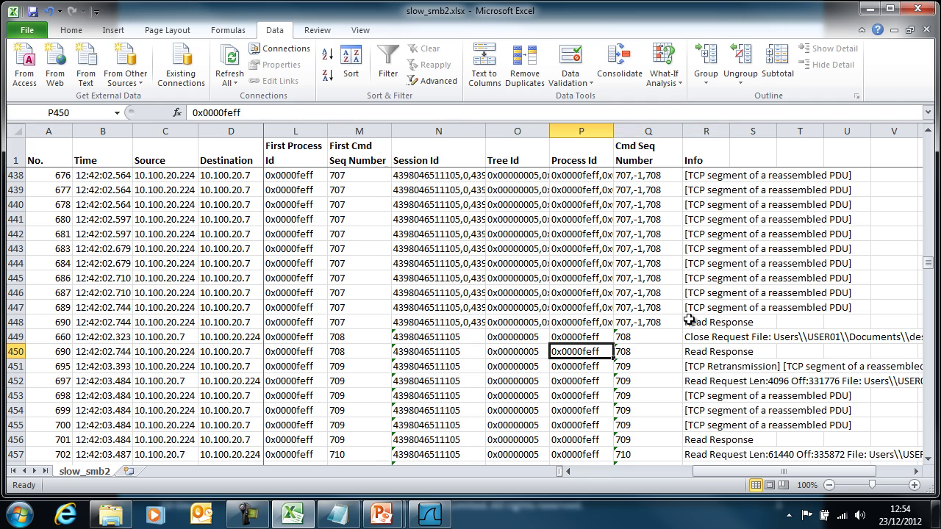
Check the First Cmd Seq Number formula in row 450 and the Cmd Seq Number value it refers to.
{"action": "key", "text": "Right"}
{"action": "key", "text": "Right"}
{"action": "key", "text": "Right"}
{"action": "key", "text": "Right"}
{"action": "key", "text": "Right"}
{"action": "key", "text": "Right"}
{"action": "key", "text": "Right"}
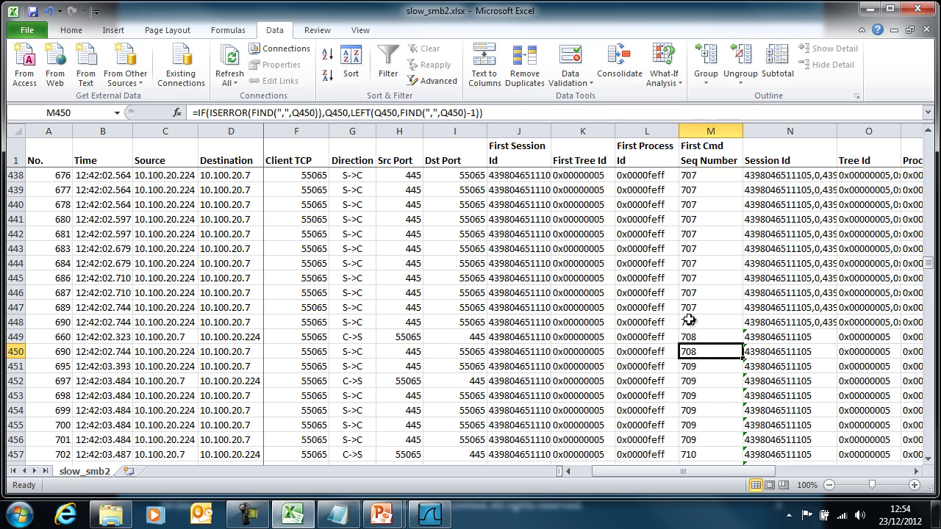
{"action": "key", "text": "Right"}
{"action": "key", "text": "Right"}
{"action": "key", "text": "Right"}
{"action": "key", "text": "Right"}
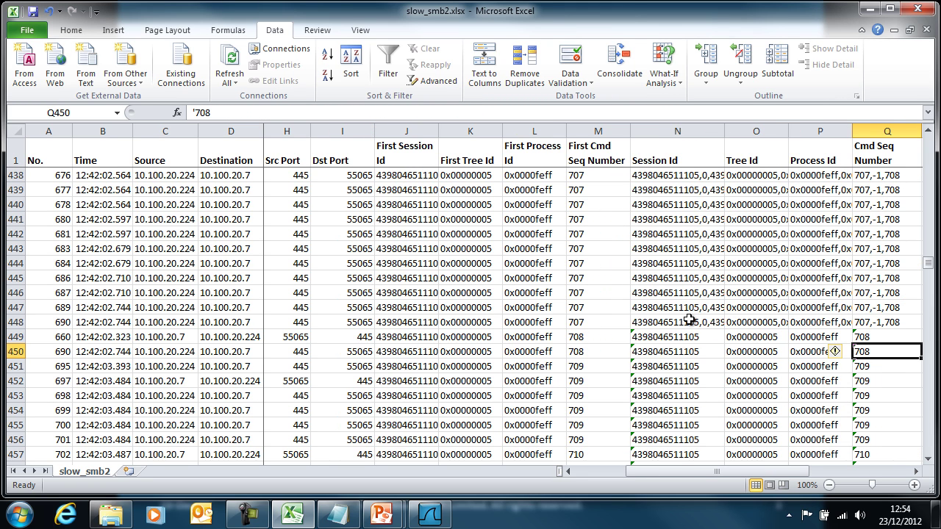